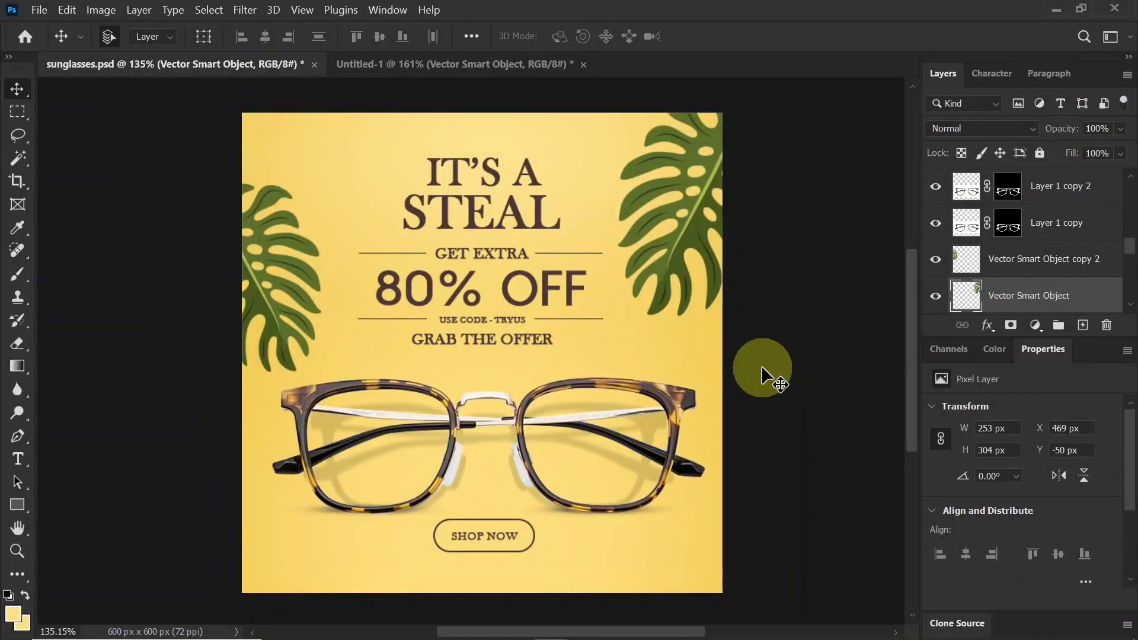
Step: Create a new 1080 x 1080 px RGB document at 72 ppi named Post Ad
left_click(39, 10)
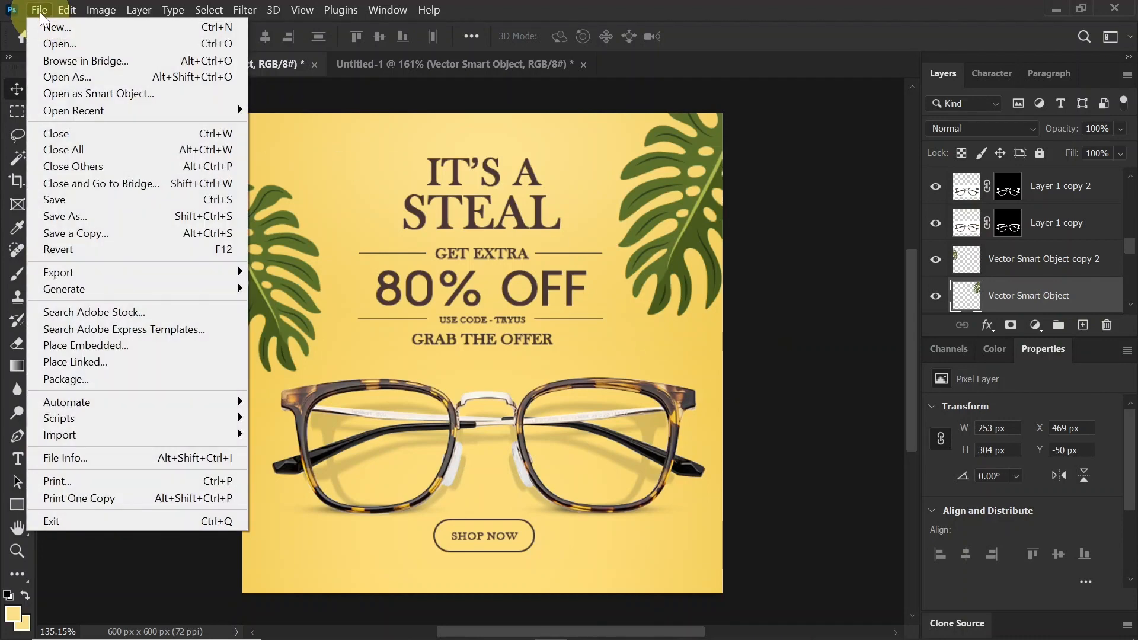
left_click(102, 27)
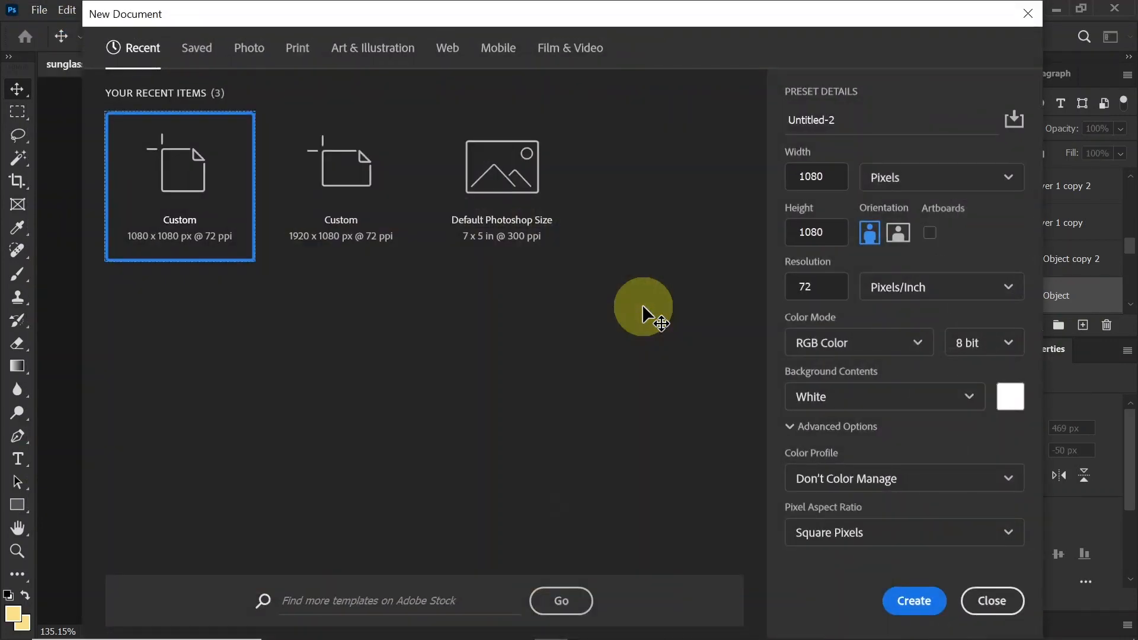
left_click(811, 176)
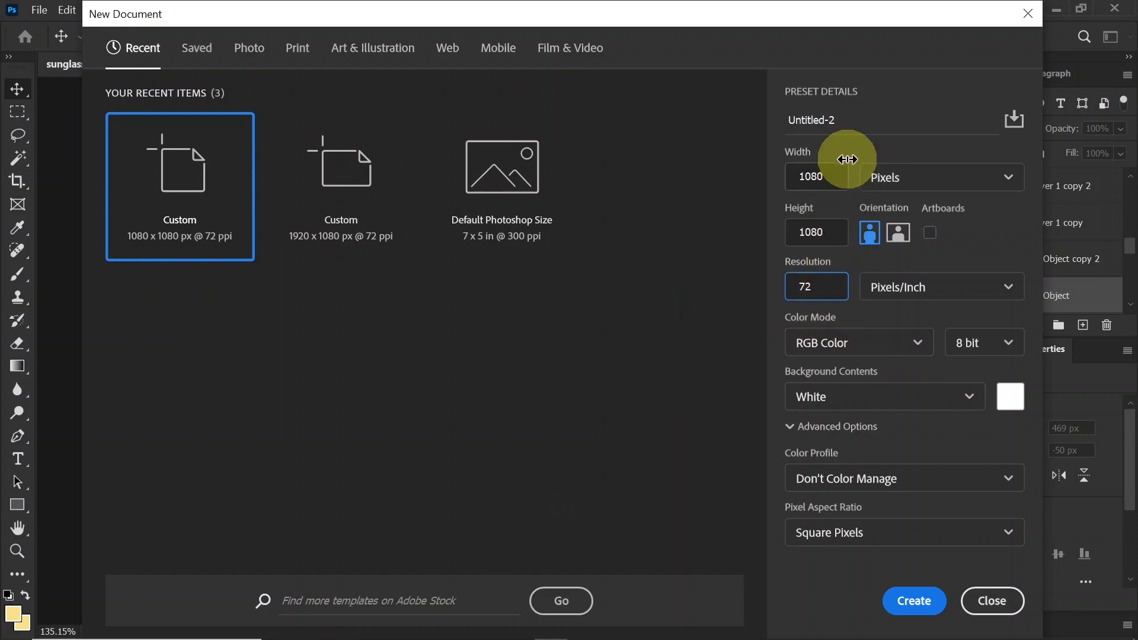
left_click_drag(859, 119, 754, 129)
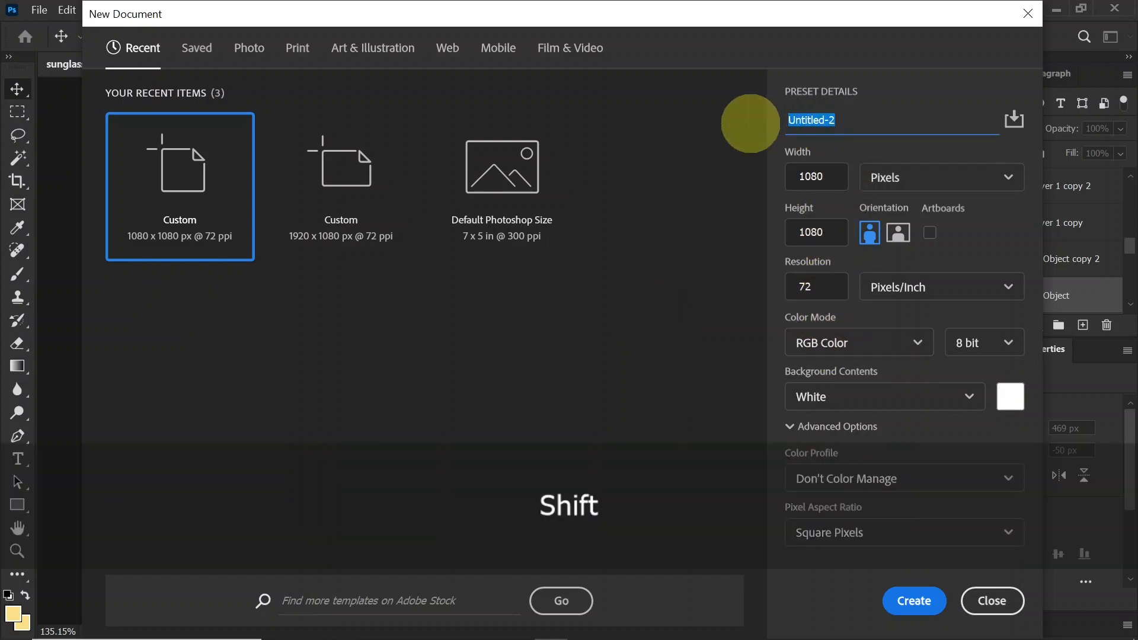
type("Post Ad")
left_click(916, 601)
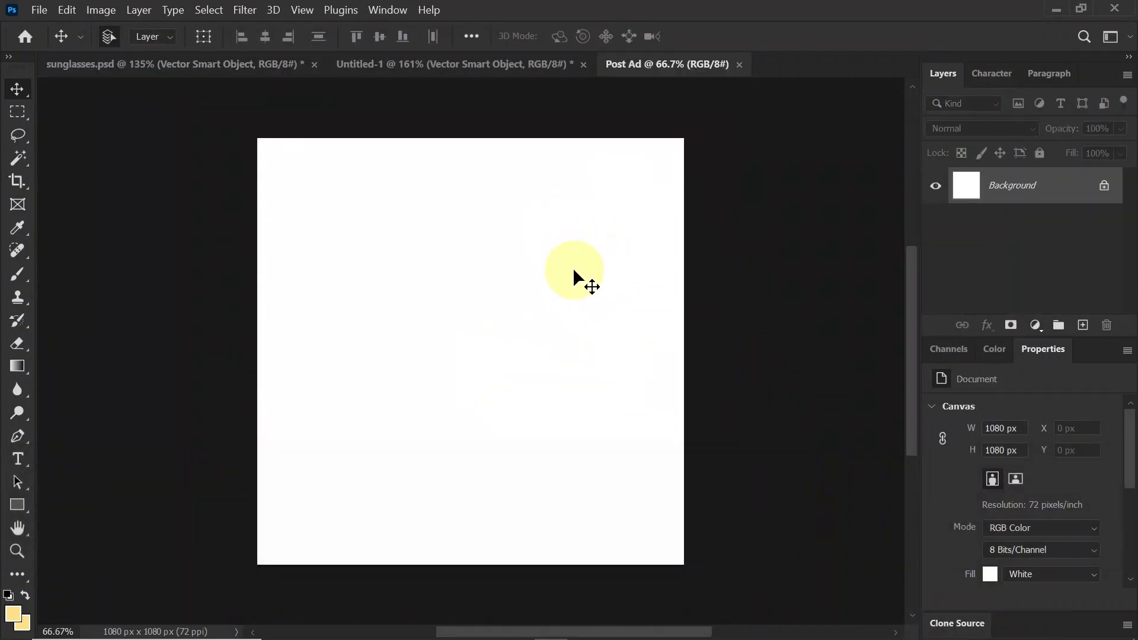
Step: Copy the glasses from Untitled-1 into Post Ad and scale them to about 169.5%, centred horizontally just below the canvas middle
left_click(433, 62)
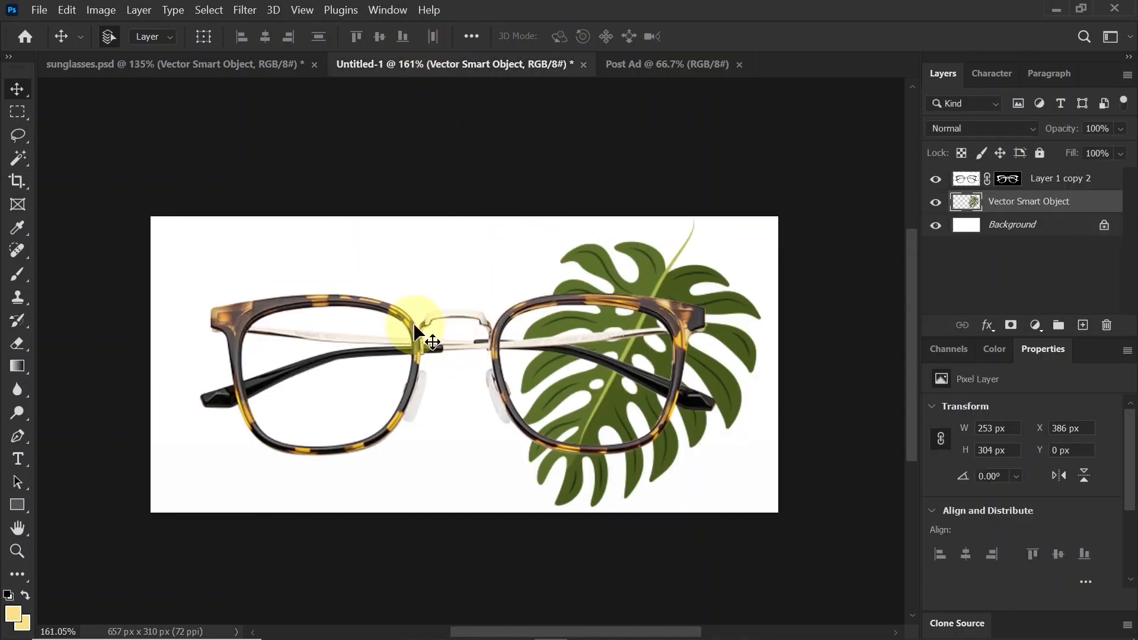
left_click_drag(413, 326, 447, 364)
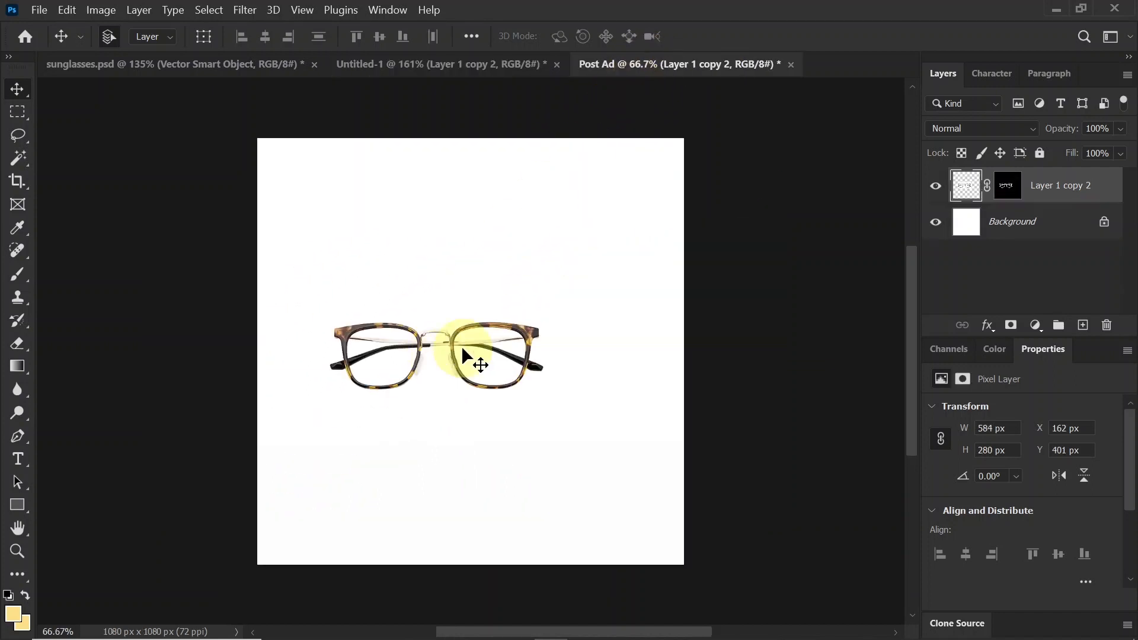
key("ctrl+t")
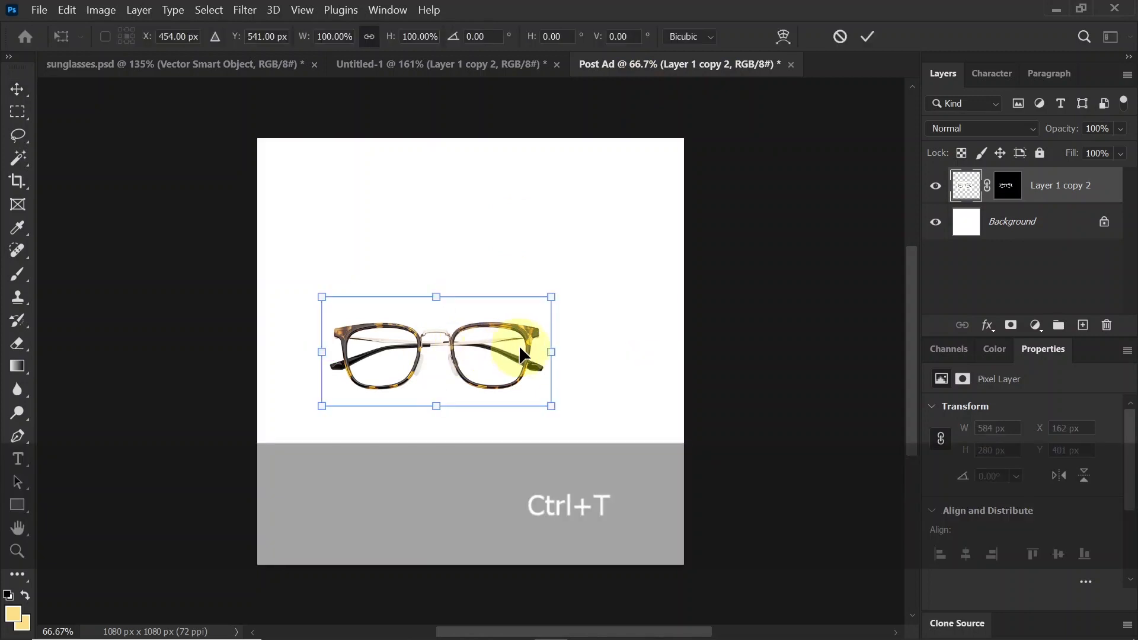
left_click_drag(551, 348, 597, 418)
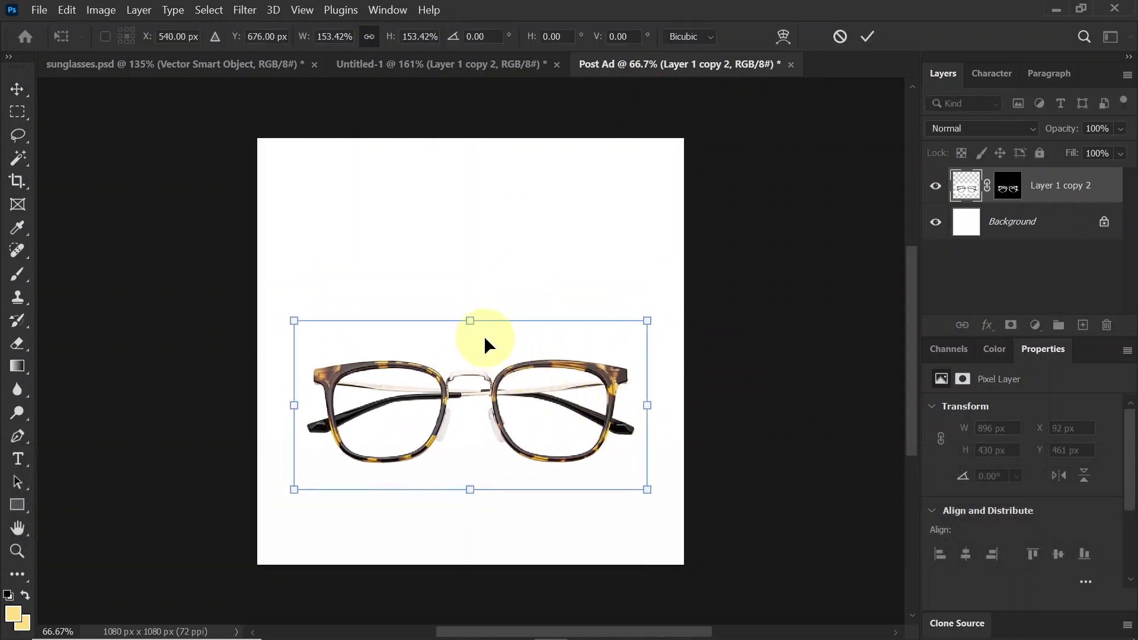
left_click_drag(468, 314, 470, 300)
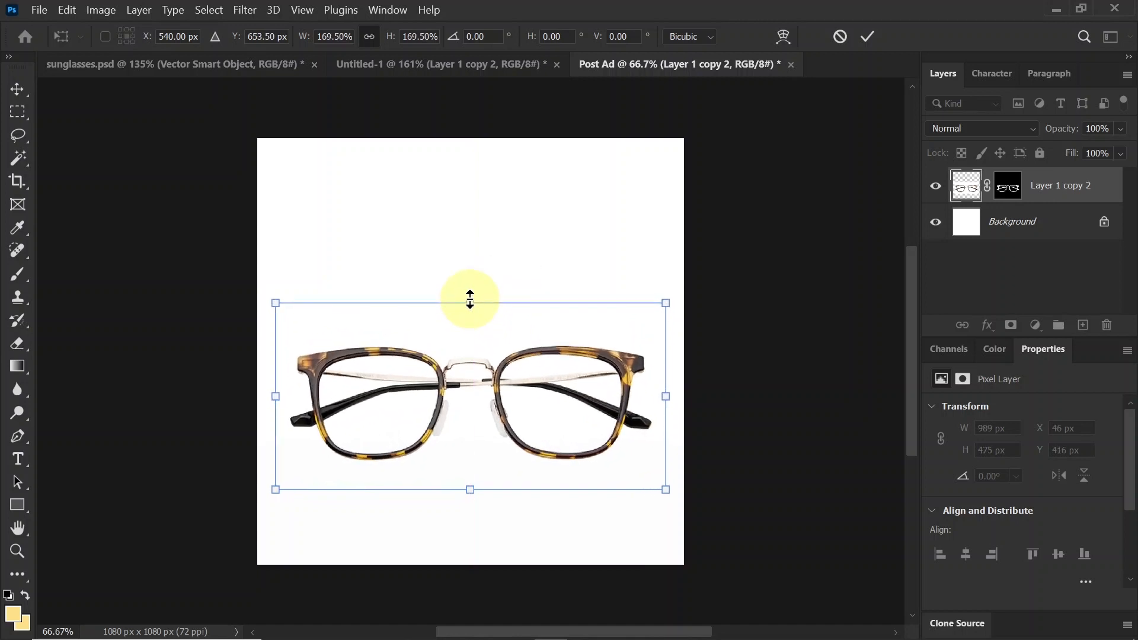
key("Return")
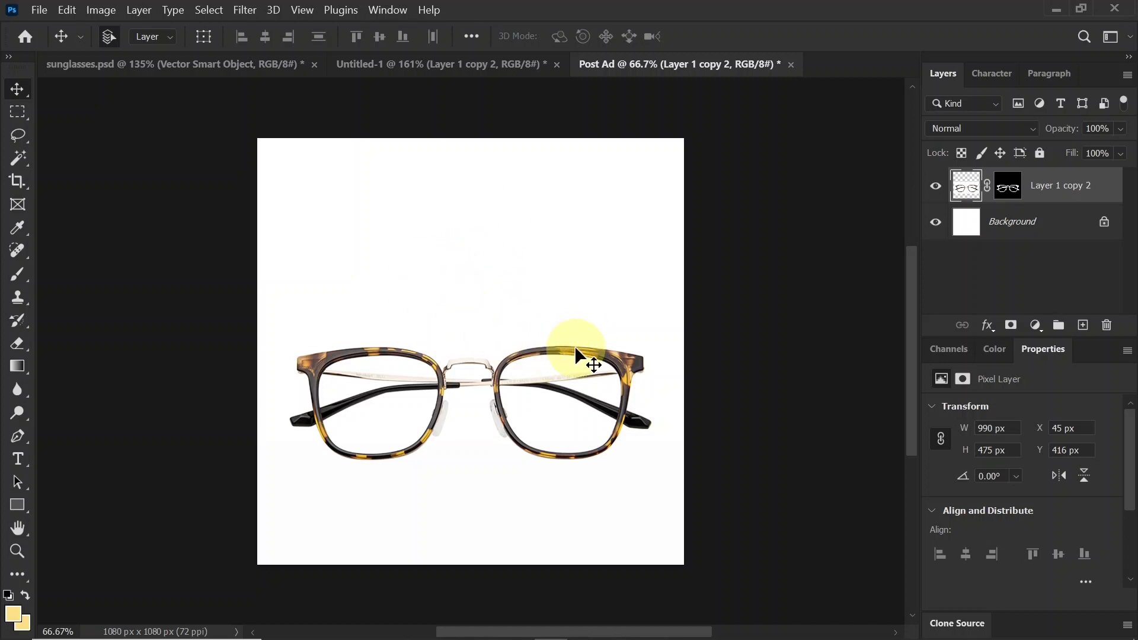
Step: Add a Solid Color fill layer directly above the Background in dark yellow ddc371
left_click(1050, 226)
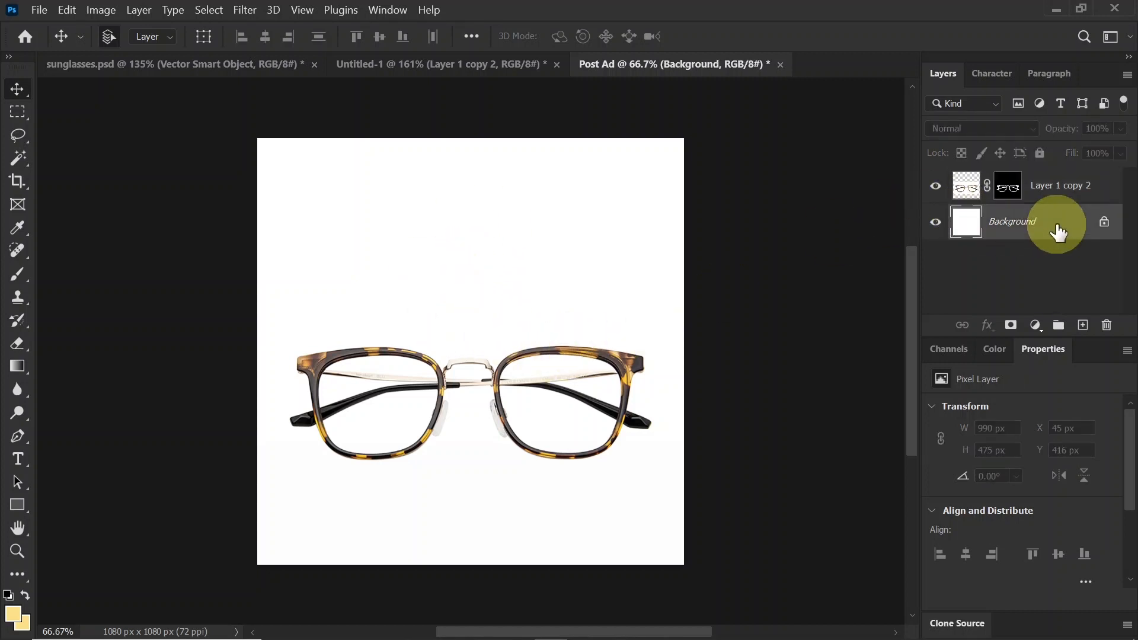
left_click(1035, 326)
left_click(1030, 10)
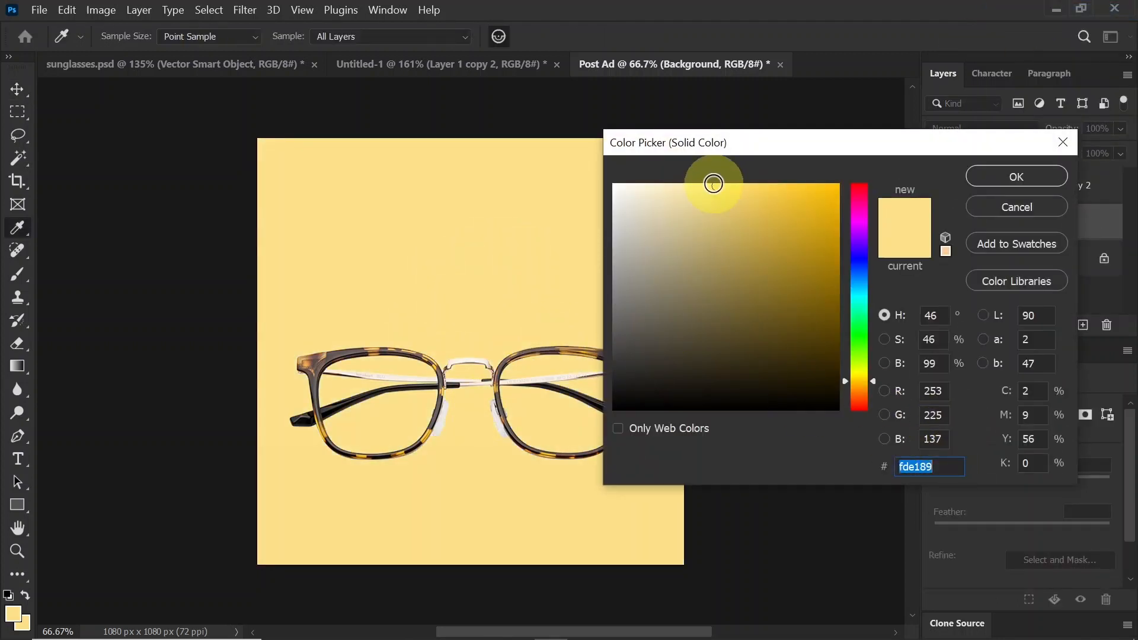
left_click_drag(721, 189, 725, 213)
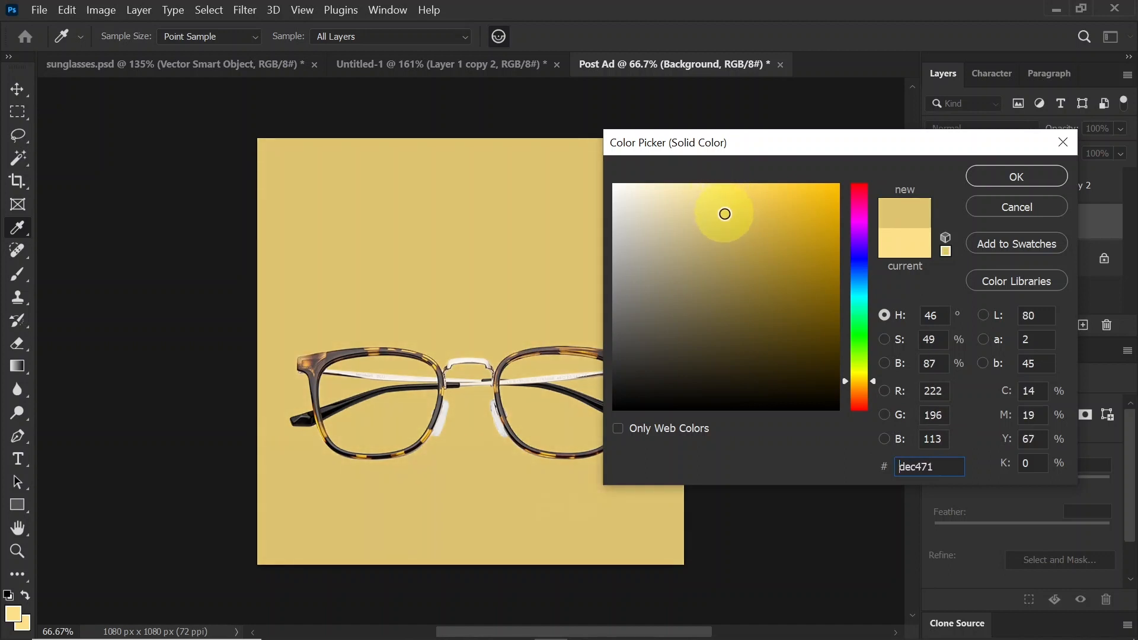
left_click(928, 467)
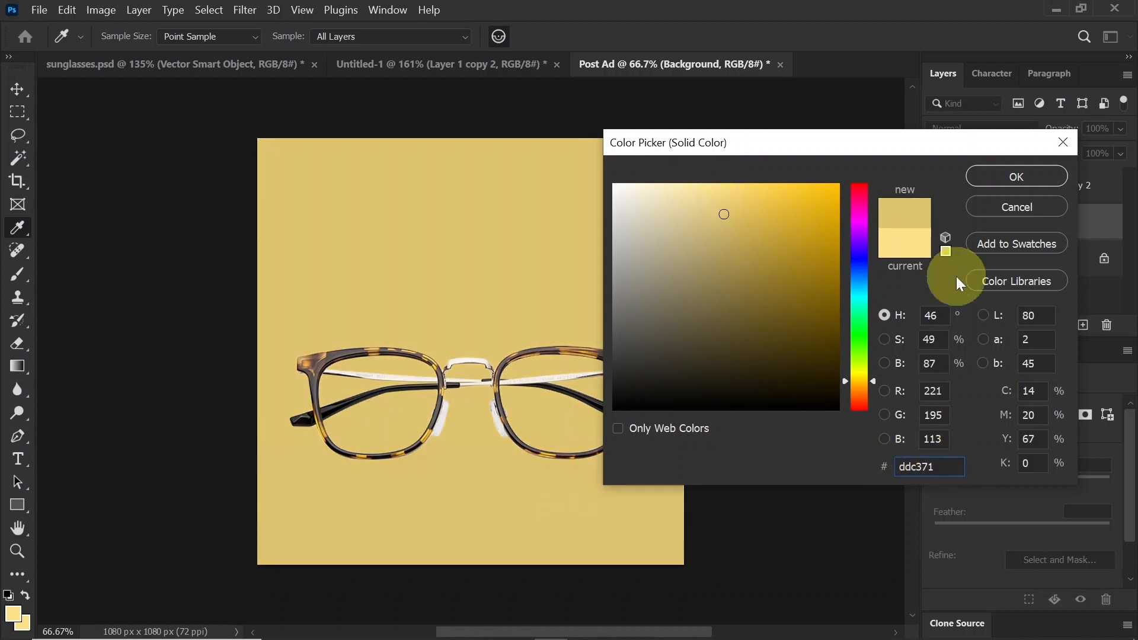
left_click(997, 178)
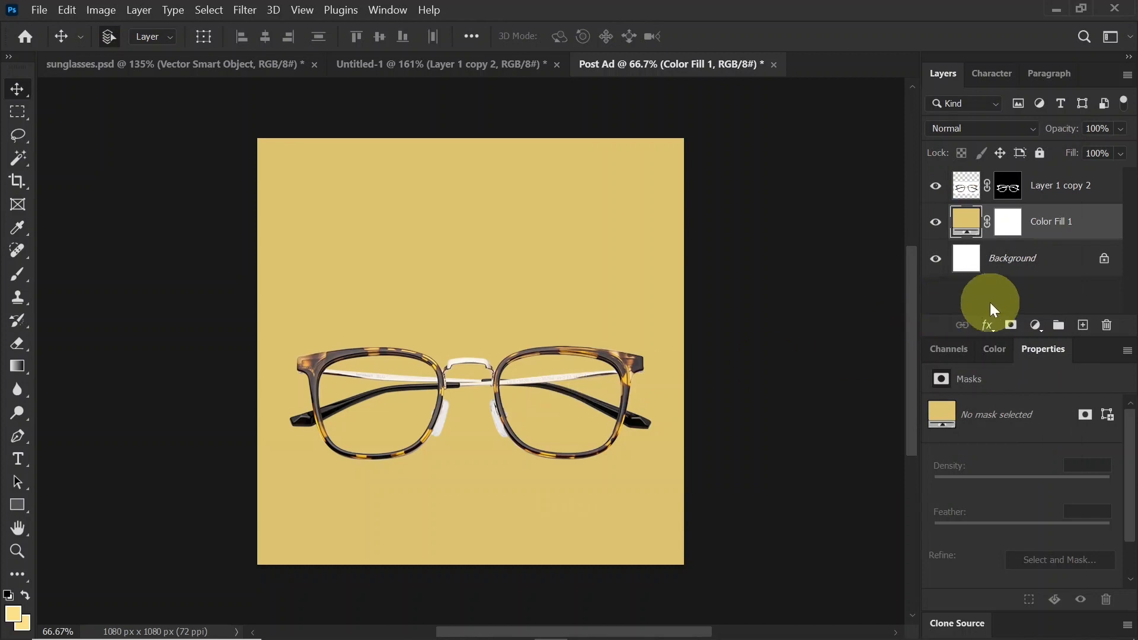
Step: On a new layer beneath the glasses, paint a glow near the canvas's bottom centre with a 1400 px Soft Round brush
left_click(1083, 326)
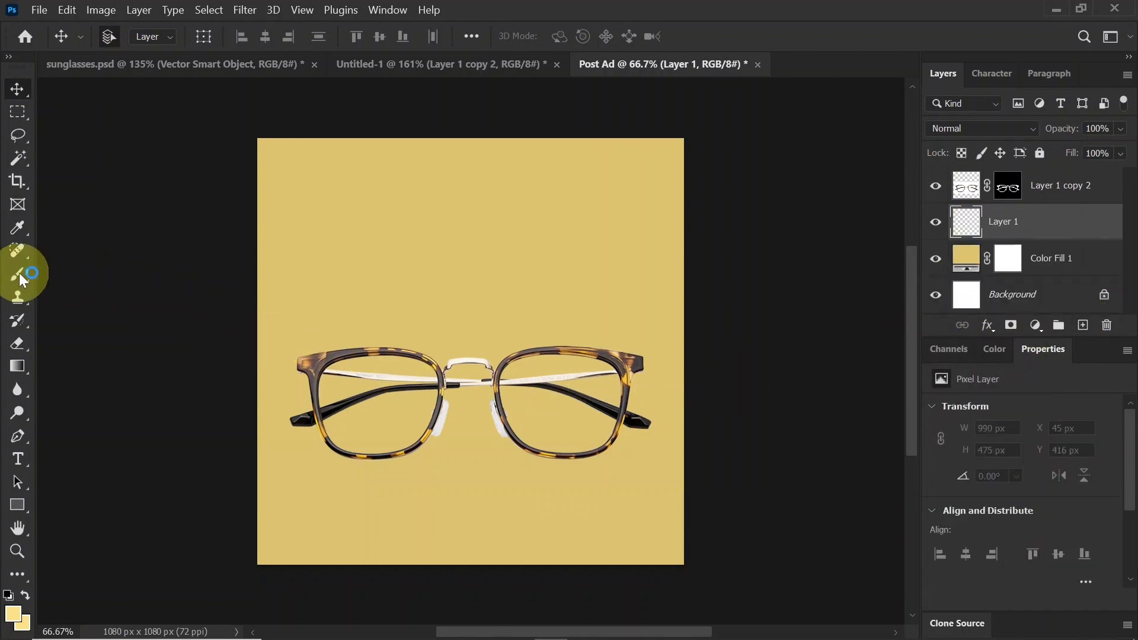
left_click(19, 276)
left_click(119, 39)
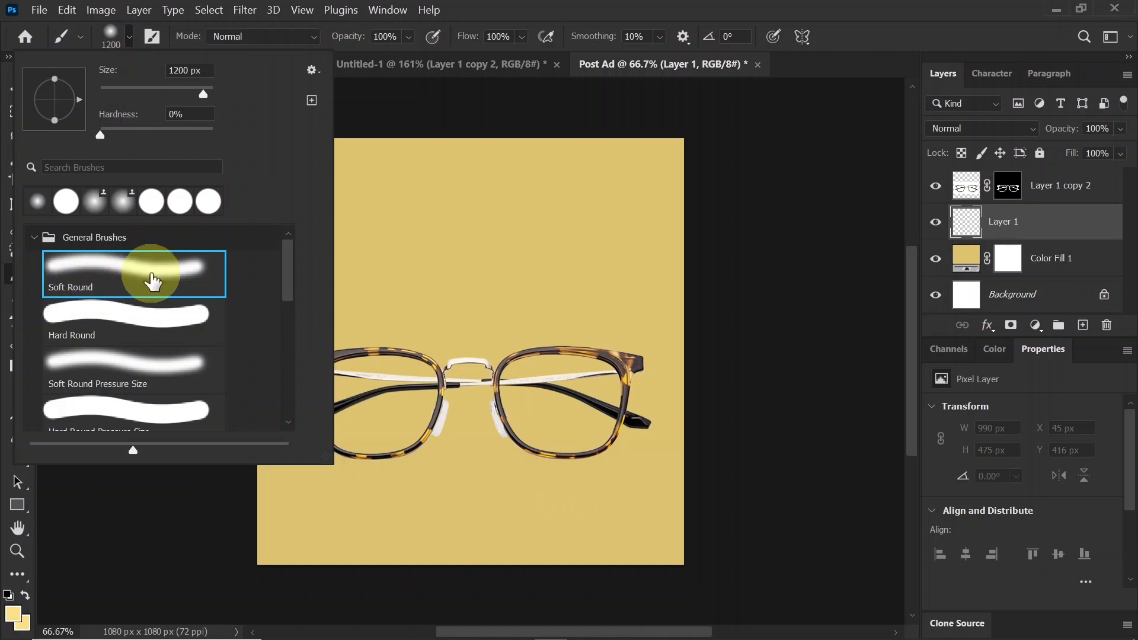
left_click(121, 283)
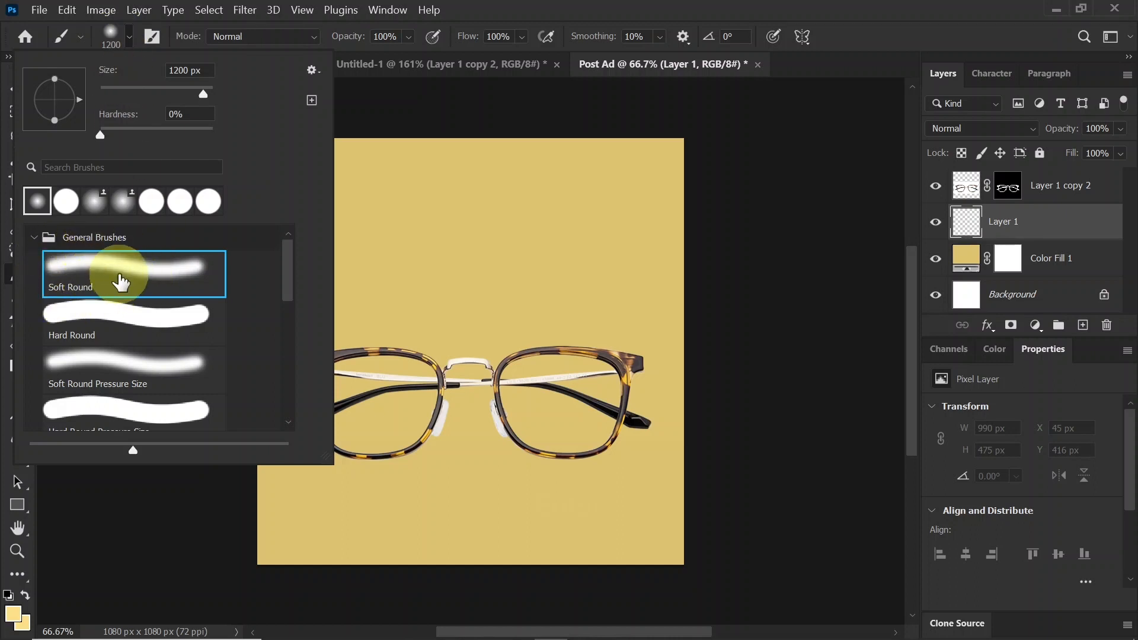
left_click(127, 34)
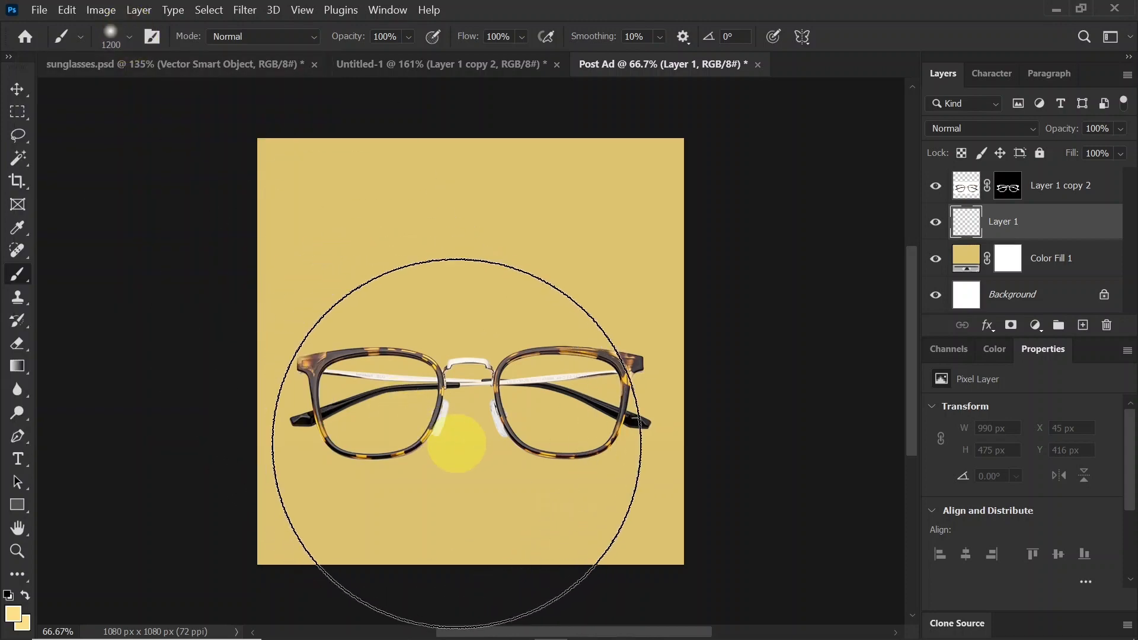
key("bracketright")
key("bracketright")
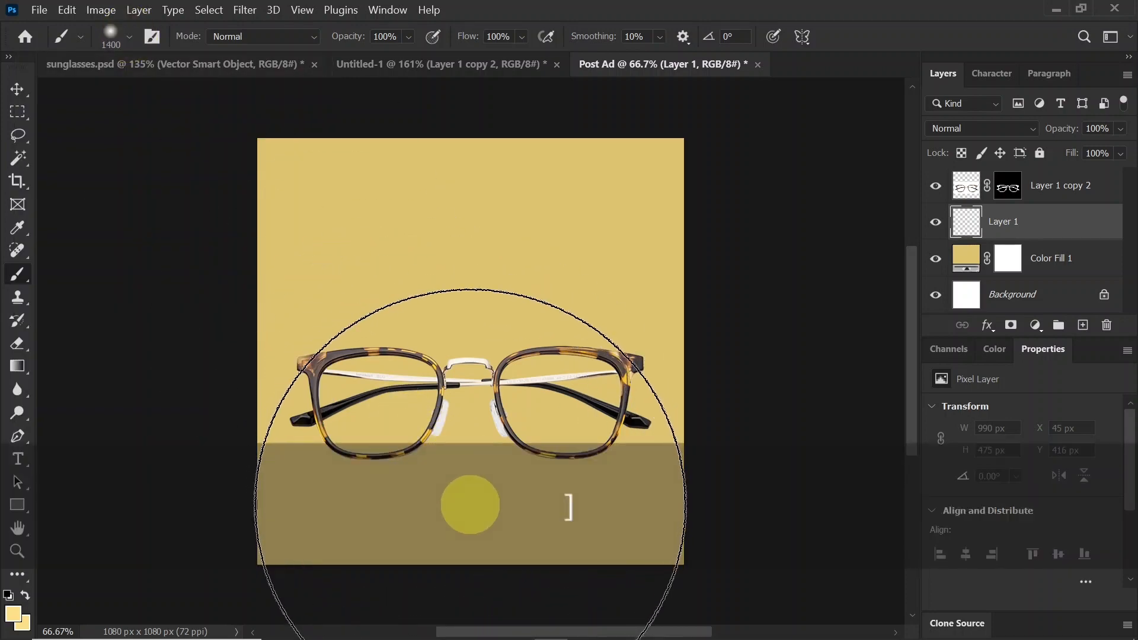
left_click(470, 505)
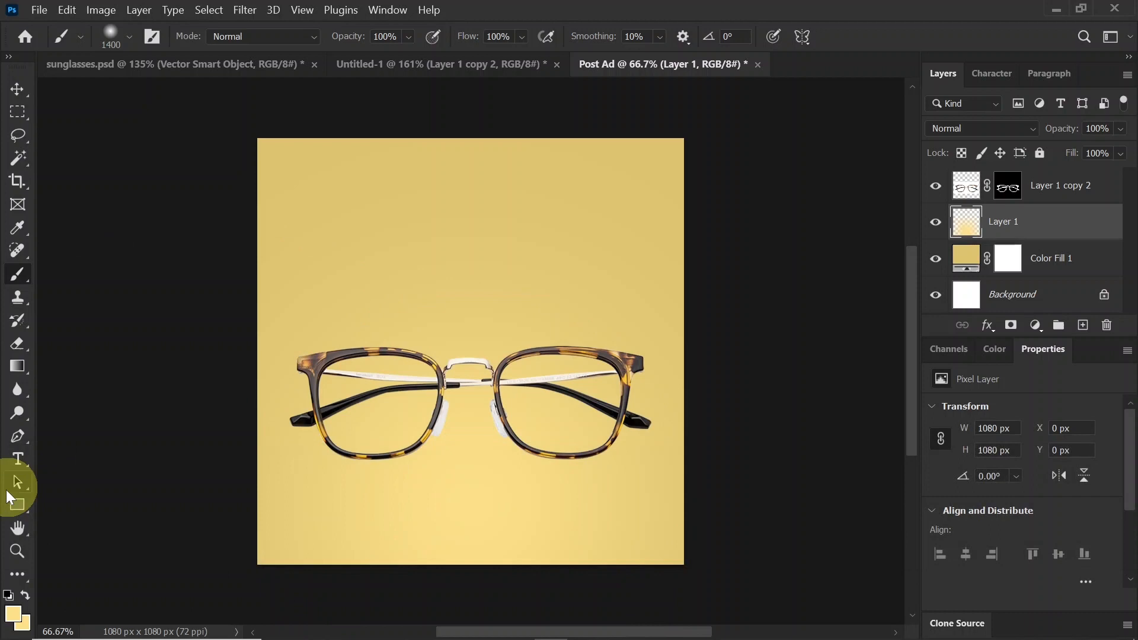
Step: Set the foreground colour to ffe9a3 and add a lighter brush glow at the lower centre behind the glasses
left_click(13, 618)
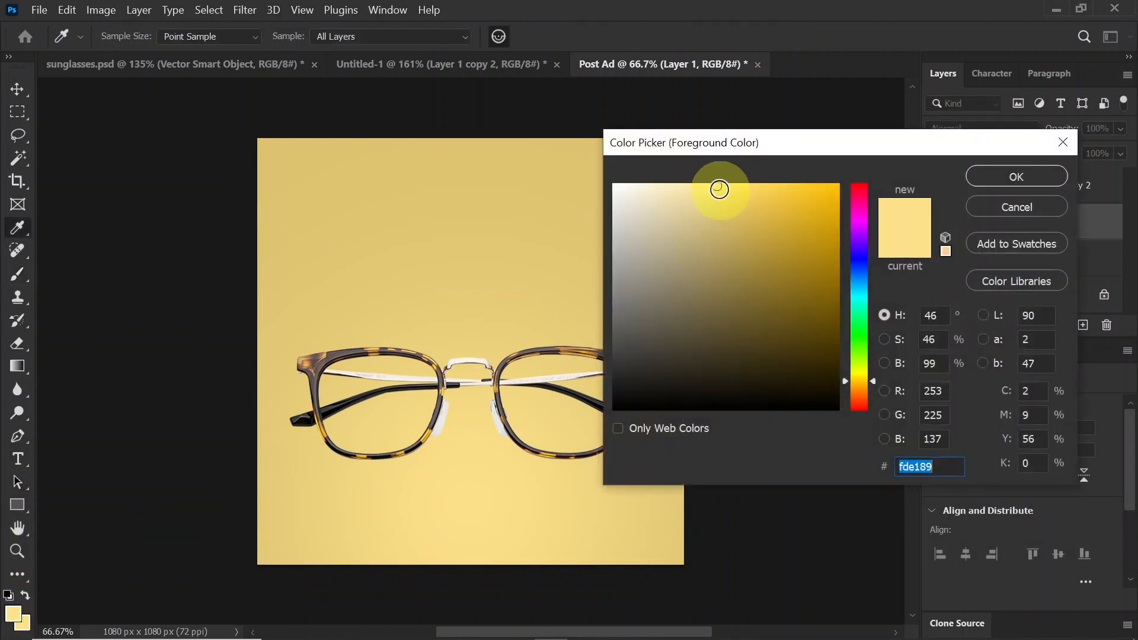
left_click_drag(715, 184, 698, 176)
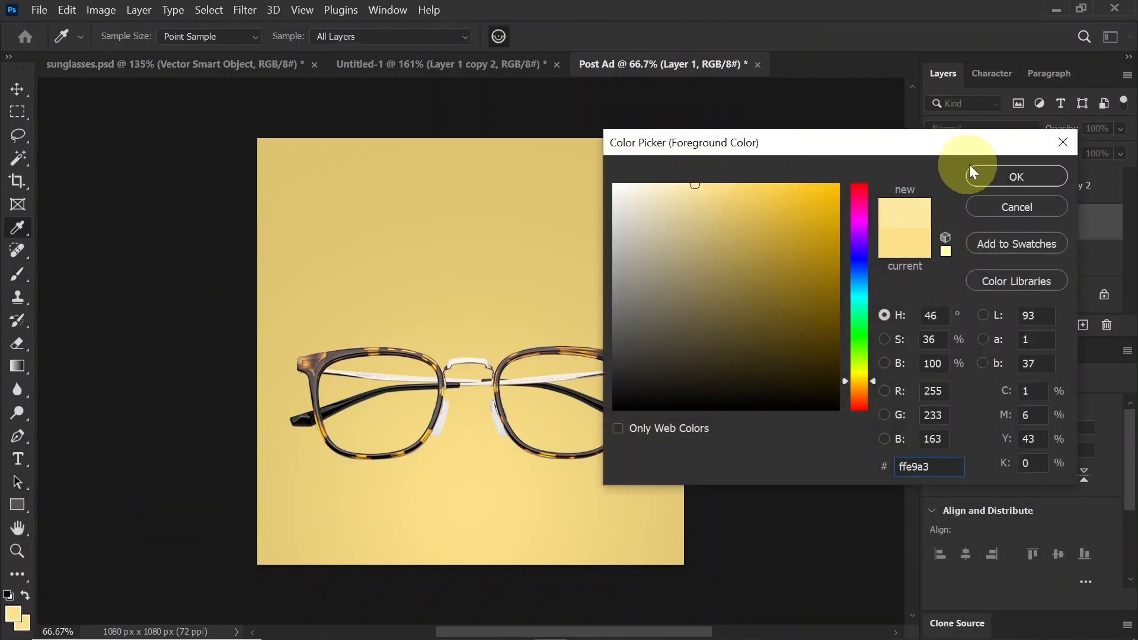
left_click(939, 467)
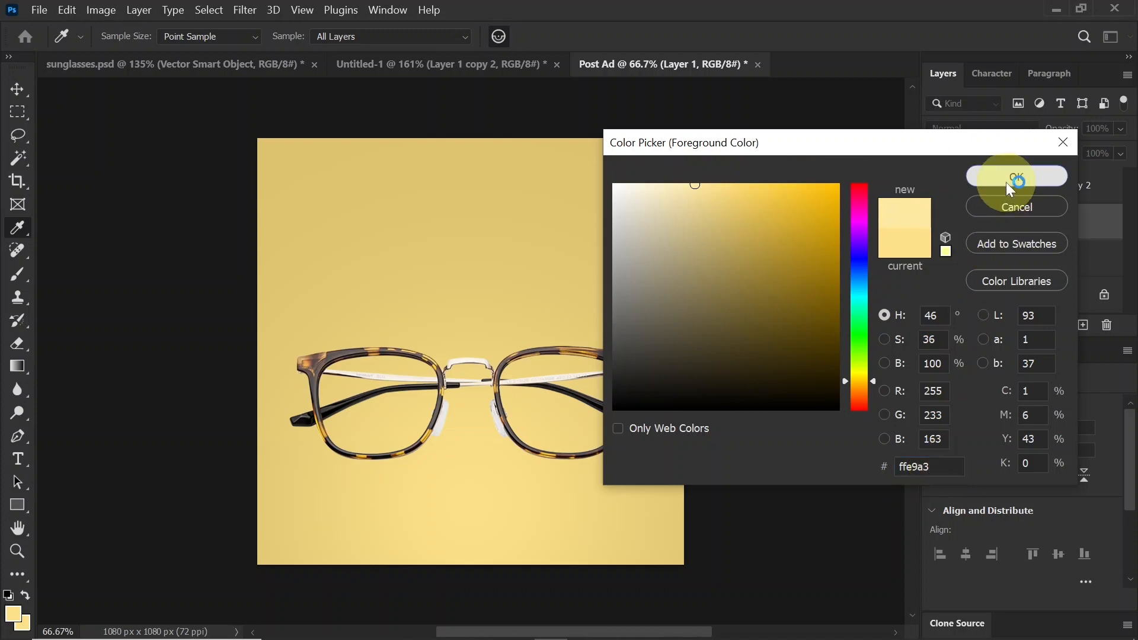
left_click(1006, 183)
key("b")
left_click(479, 457)
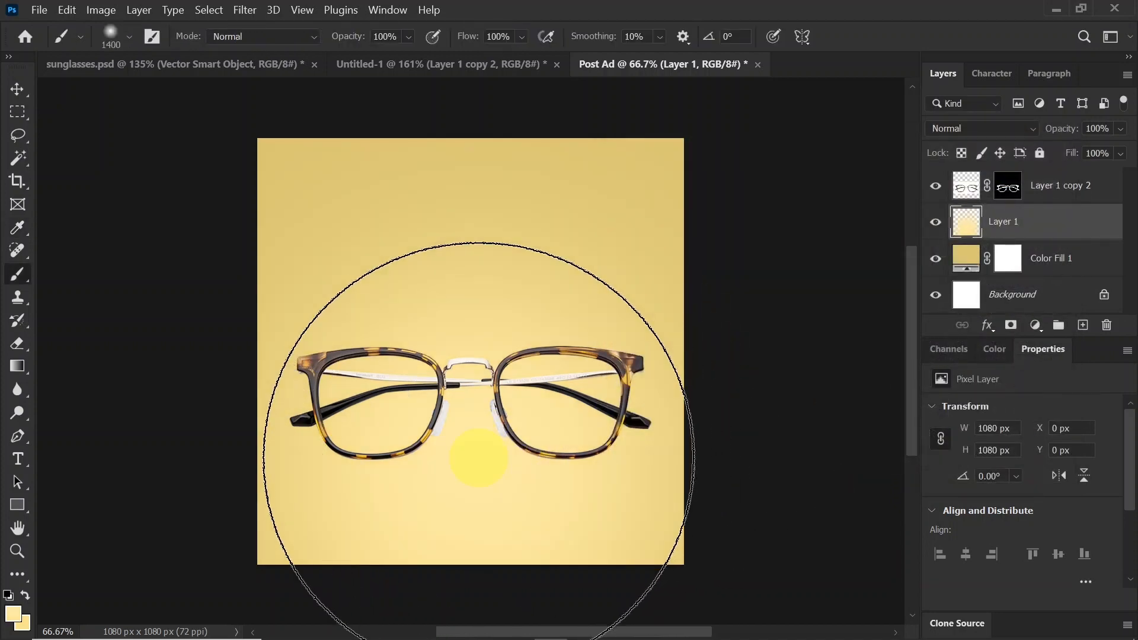
Step: Select the glasses layer and load its layer mask as a selection
left_click(17, 88)
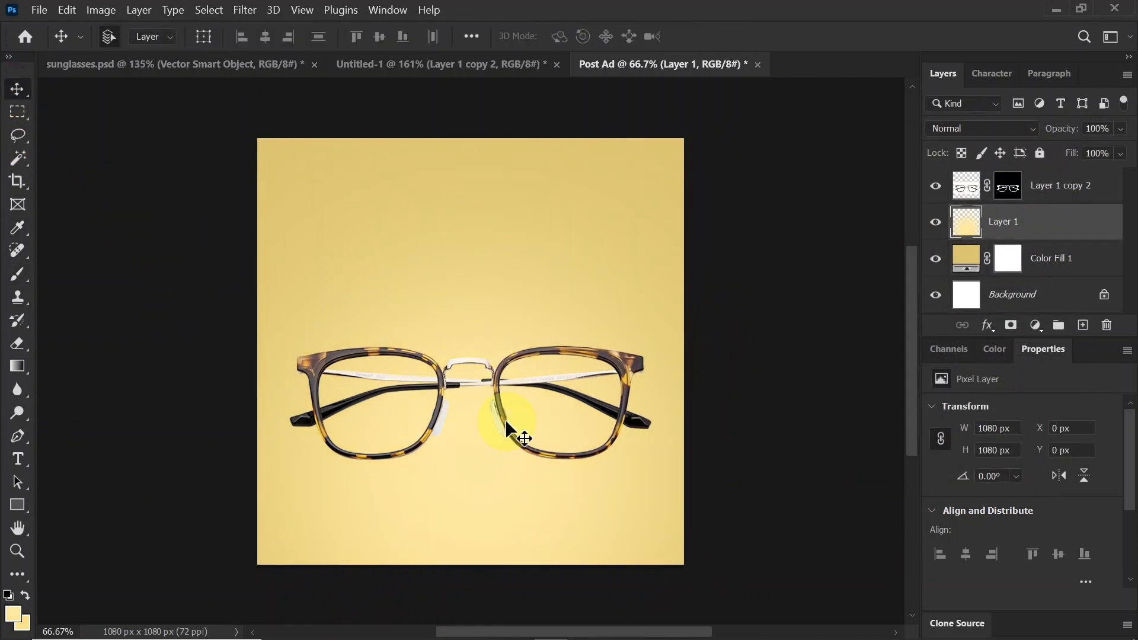
left_click(620, 366)
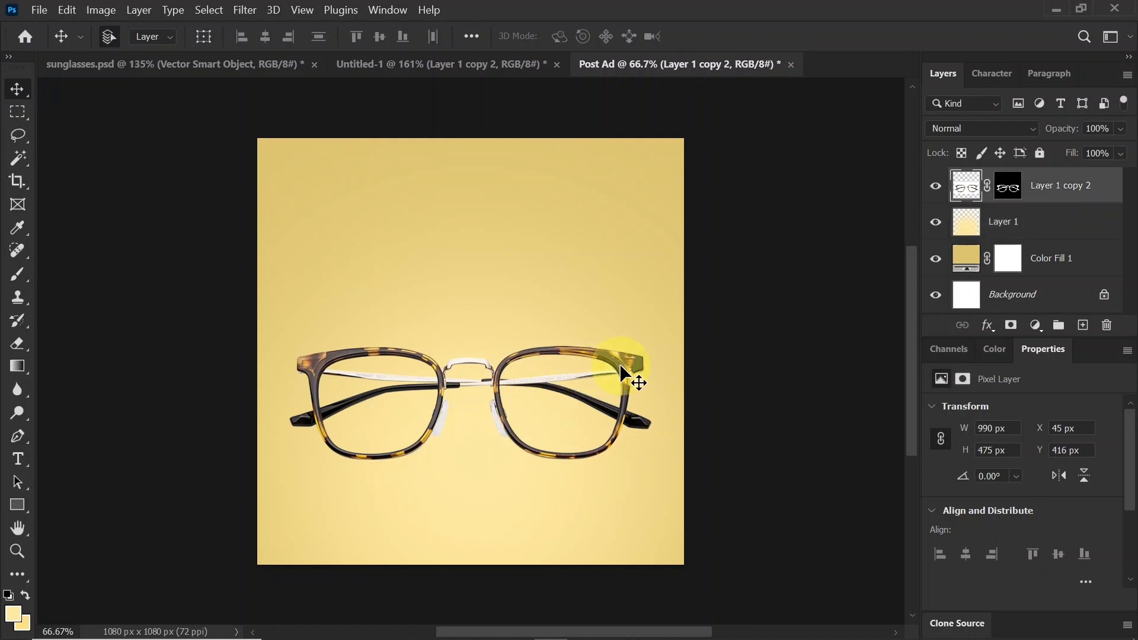
key("ctrl")
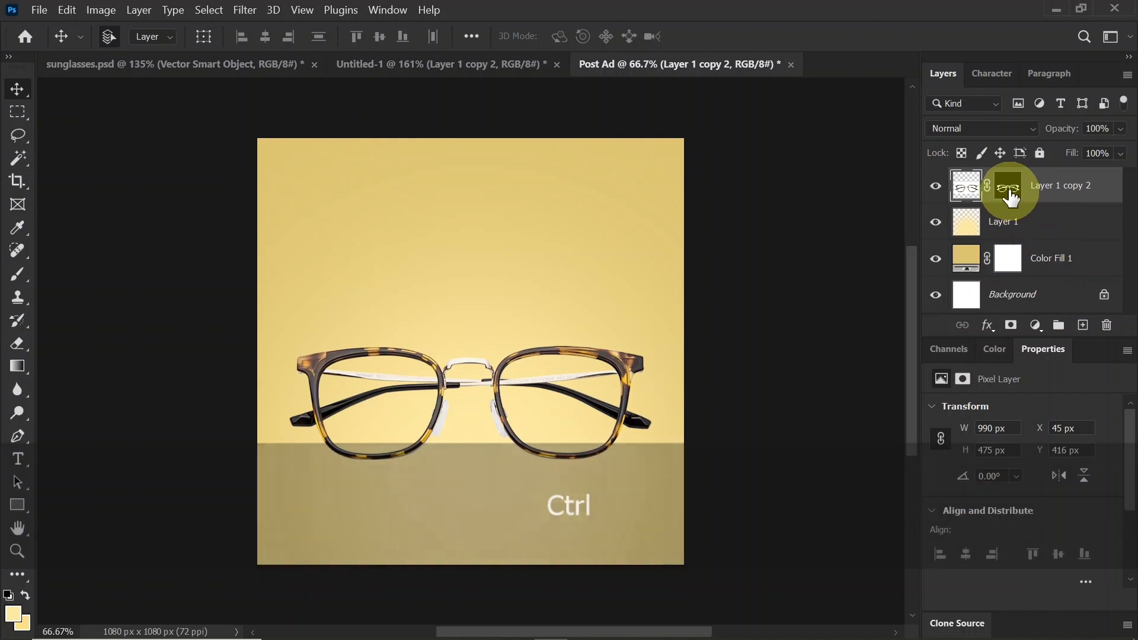
key("ctrl")
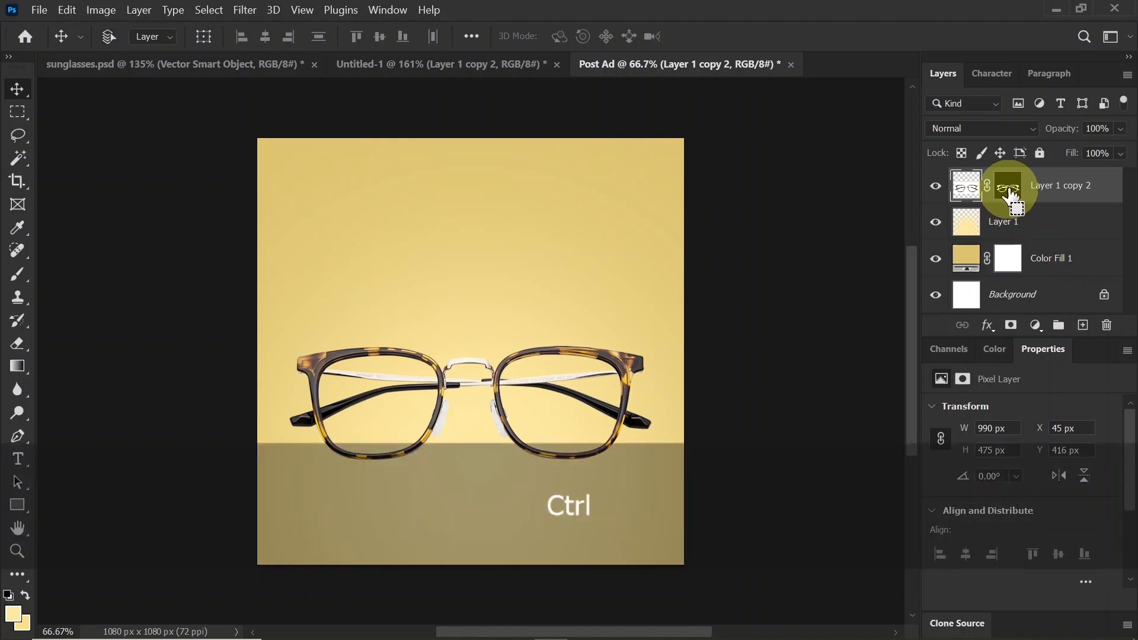
left_click(1011, 194, "ctrl")
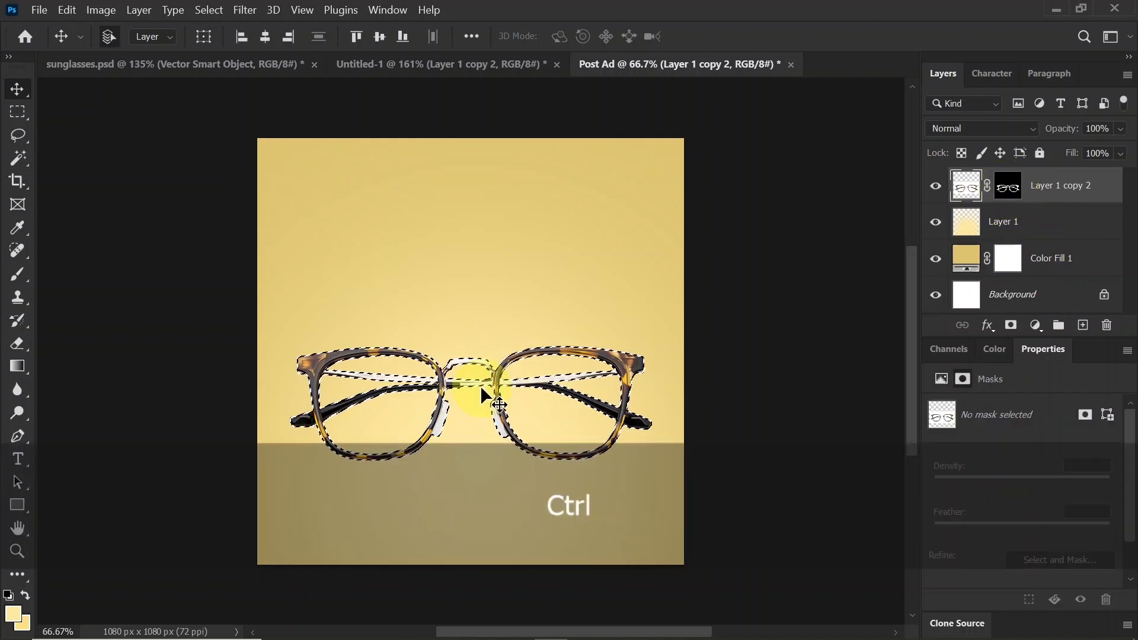
Step: Add a black (000000) Solid Color fill layer from the glasses selection and place it beneath the glasses layer
left_click(1036, 325)
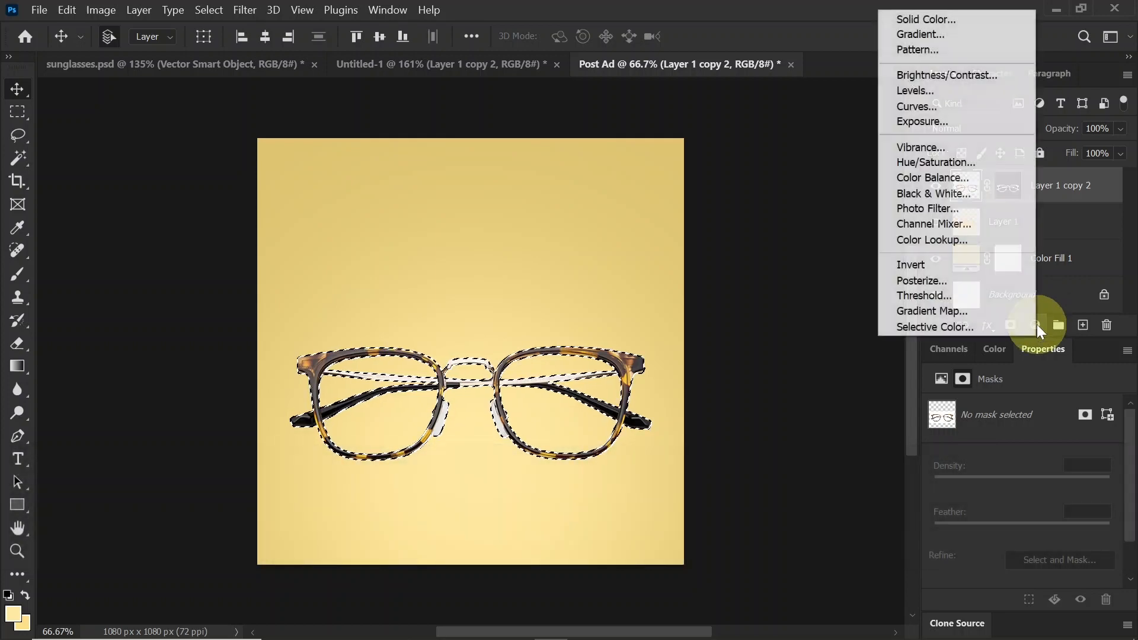
left_click(947, 17)
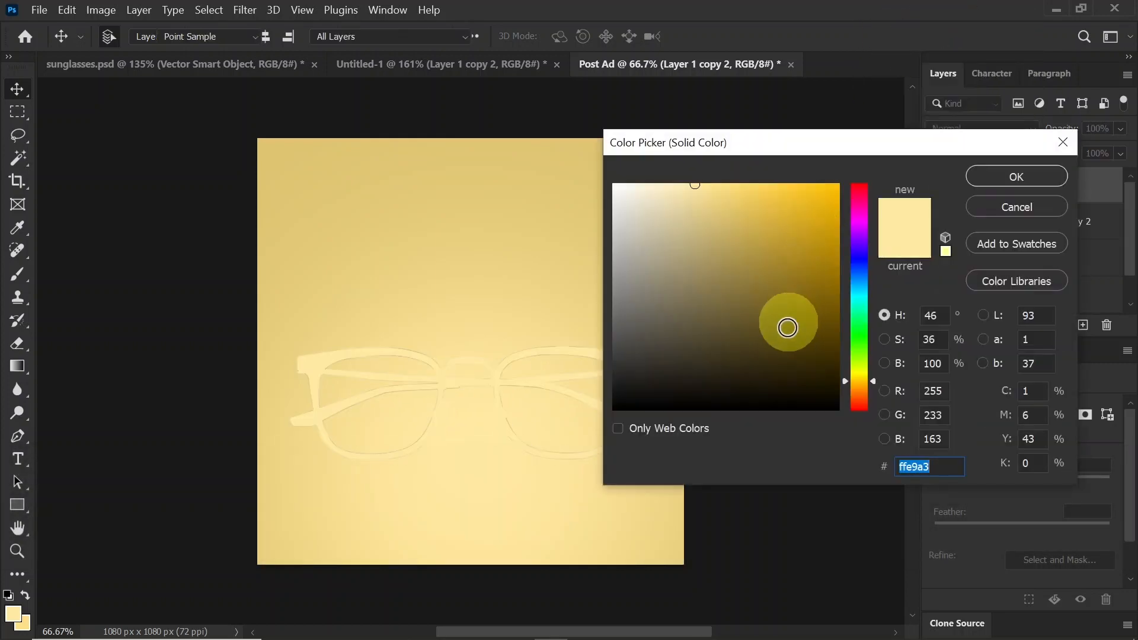
left_click(728, 304)
left_click_drag(551, 437, 552, 437)
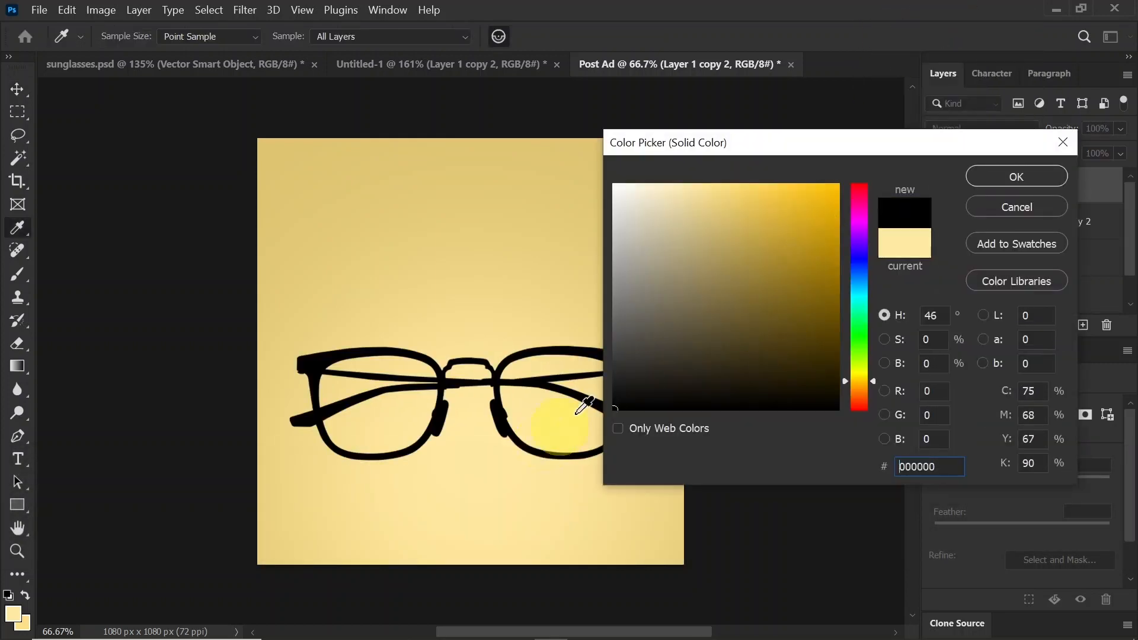
left_click(1012, 177)
left_click_drag(1093, 190, 1014, 227)
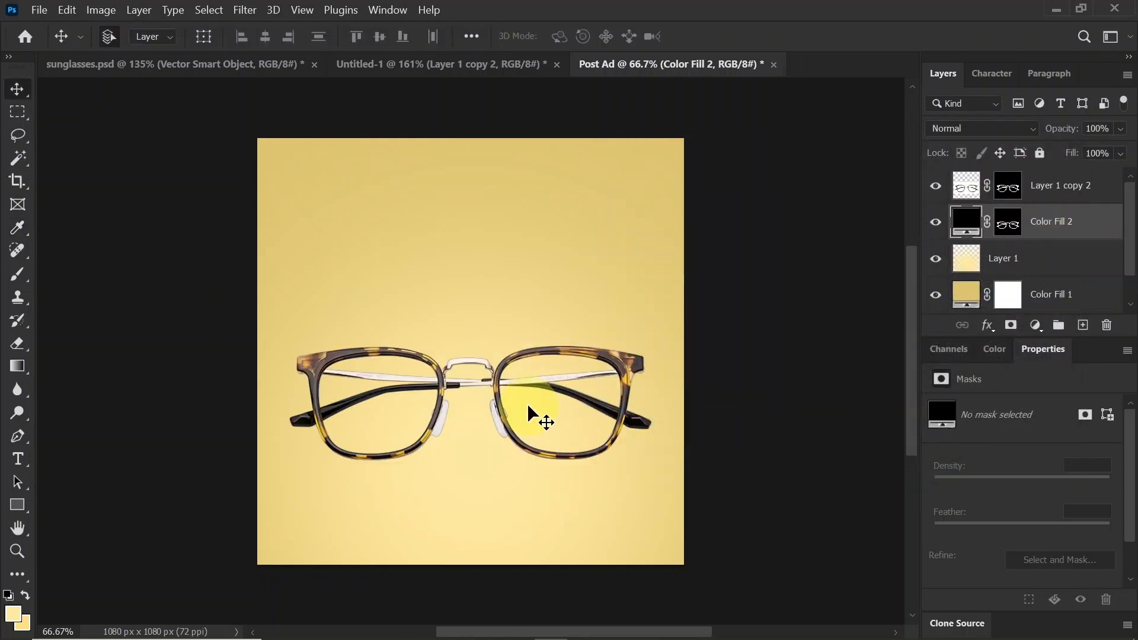
Step: Scale the black fill layer beneath the glasses down proportionally to about 88% from its bottom edge
key("ctrl+t")
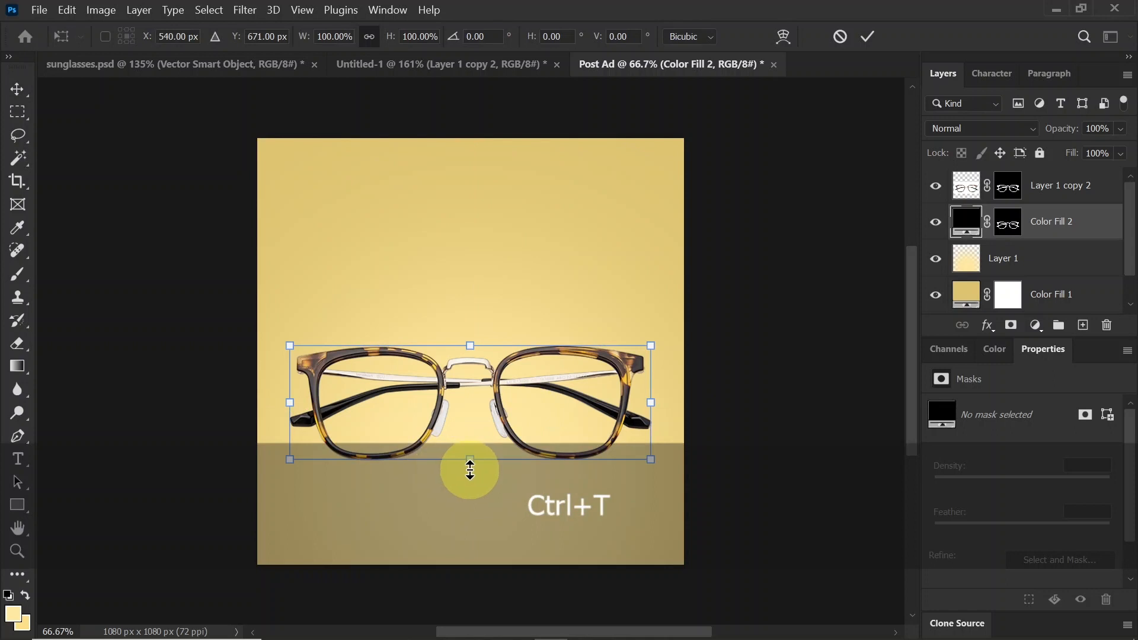
left_click_drag(470, 464, 467, 450)
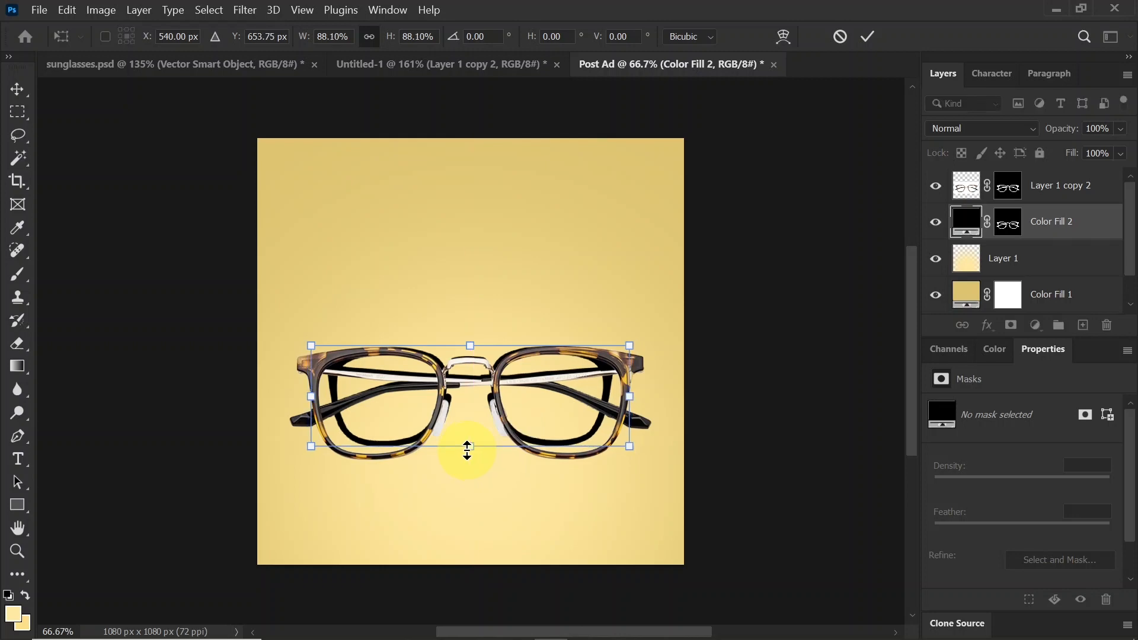
key("Return")
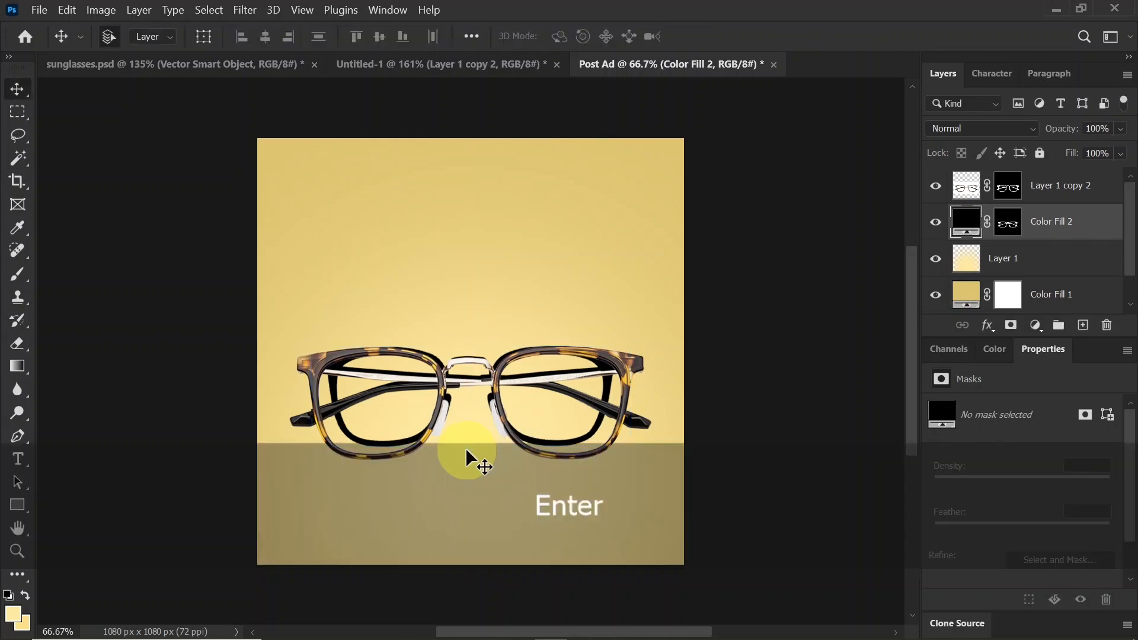
Step: Convert the black fill layer to a smart object and apply a Gaussian Blur with a radius of about 3.8 px
right_click(1083, 235)
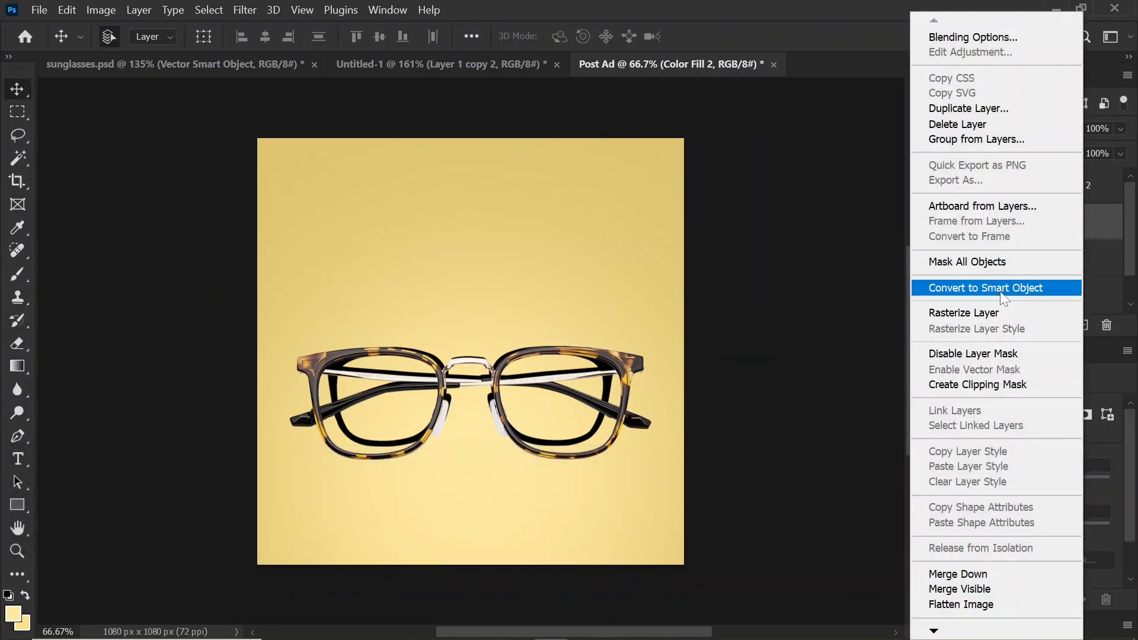
left_click(1000, 291)
left_click(235, 10)
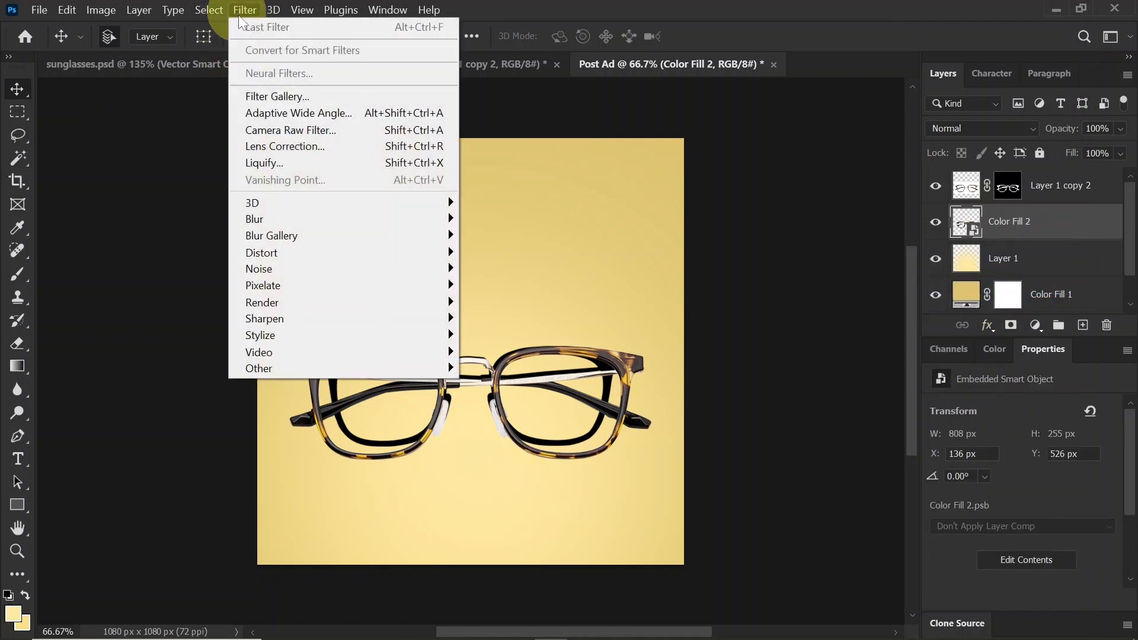
mouse_move(321, 228)
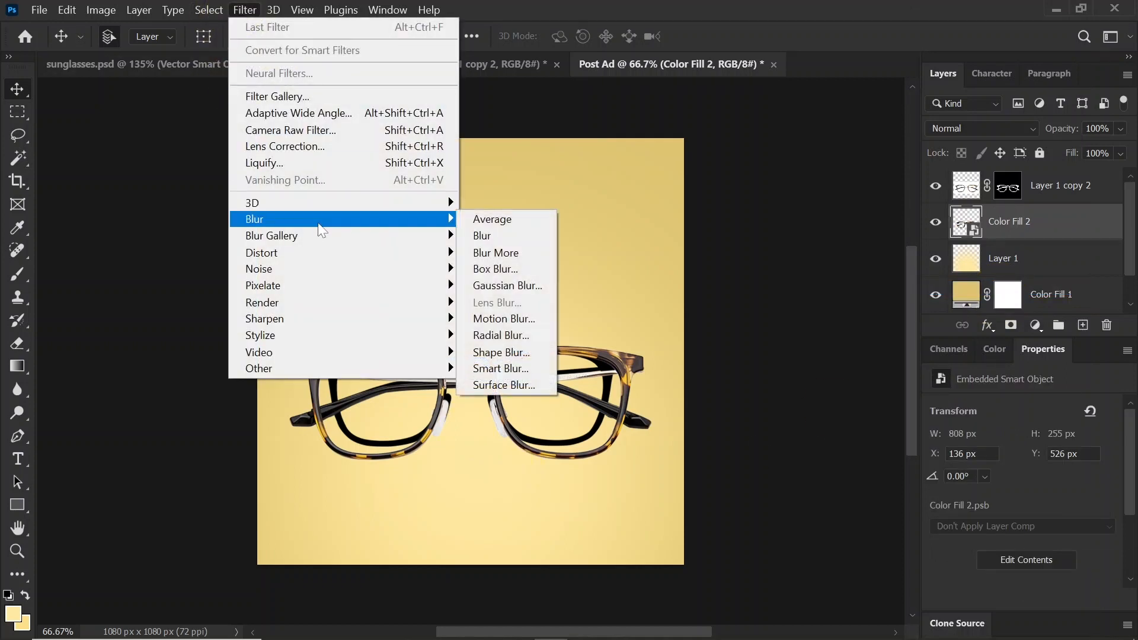
left_click(530, 286)
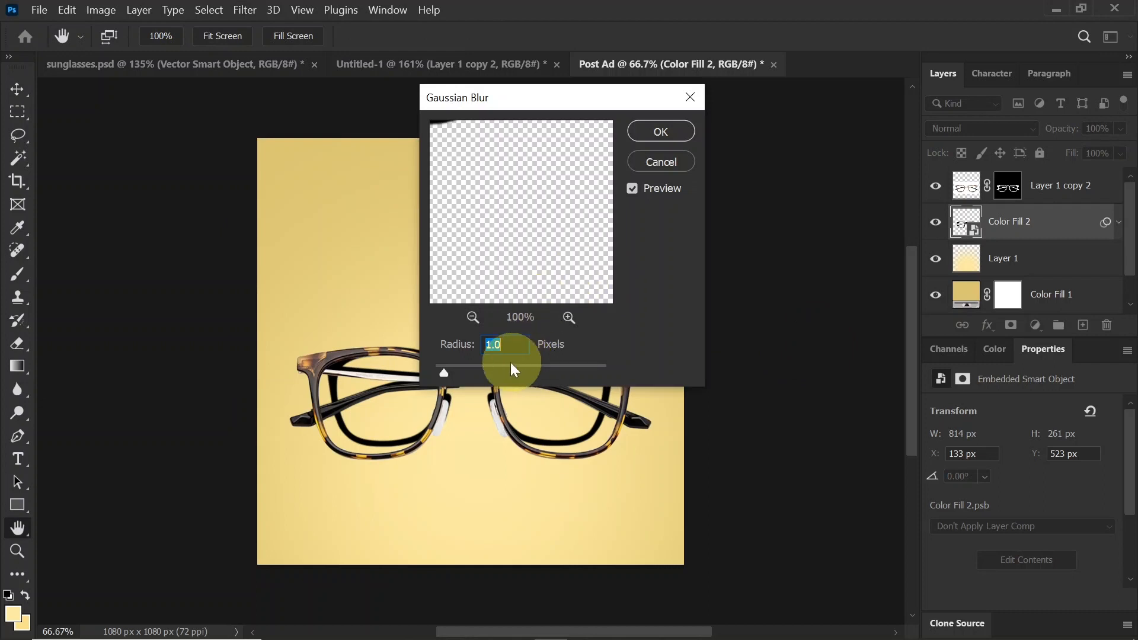
left_click_drag(449, 370, 477, 367)
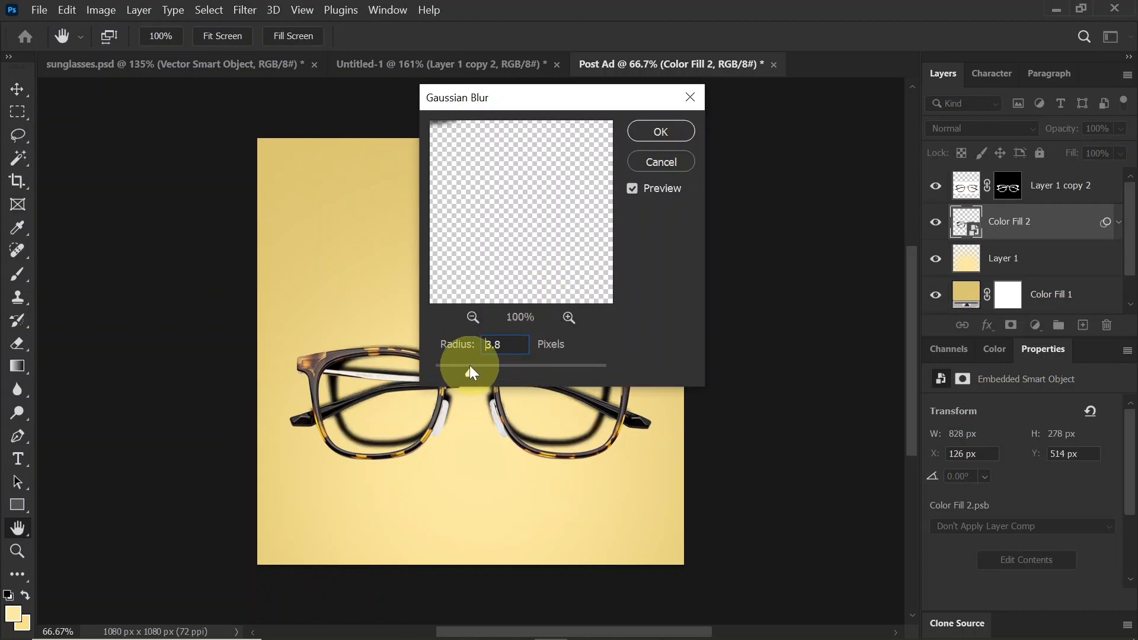
left_click(676, 135)
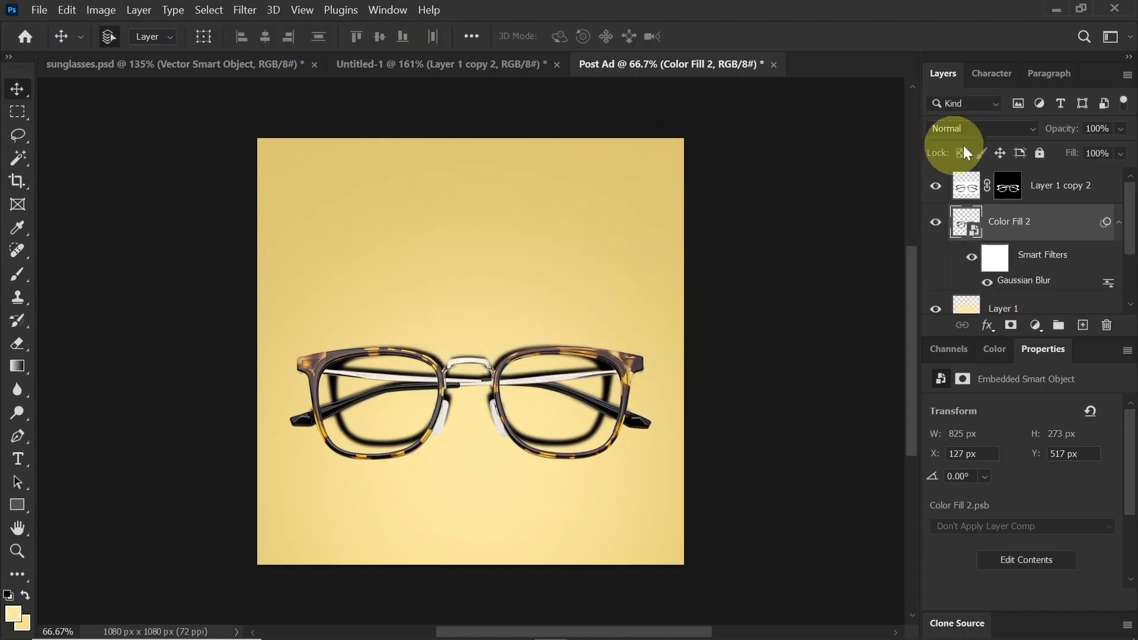
Step: Lower the blurred shadow layer's opacity to about 20%
left_click(1121, 128)
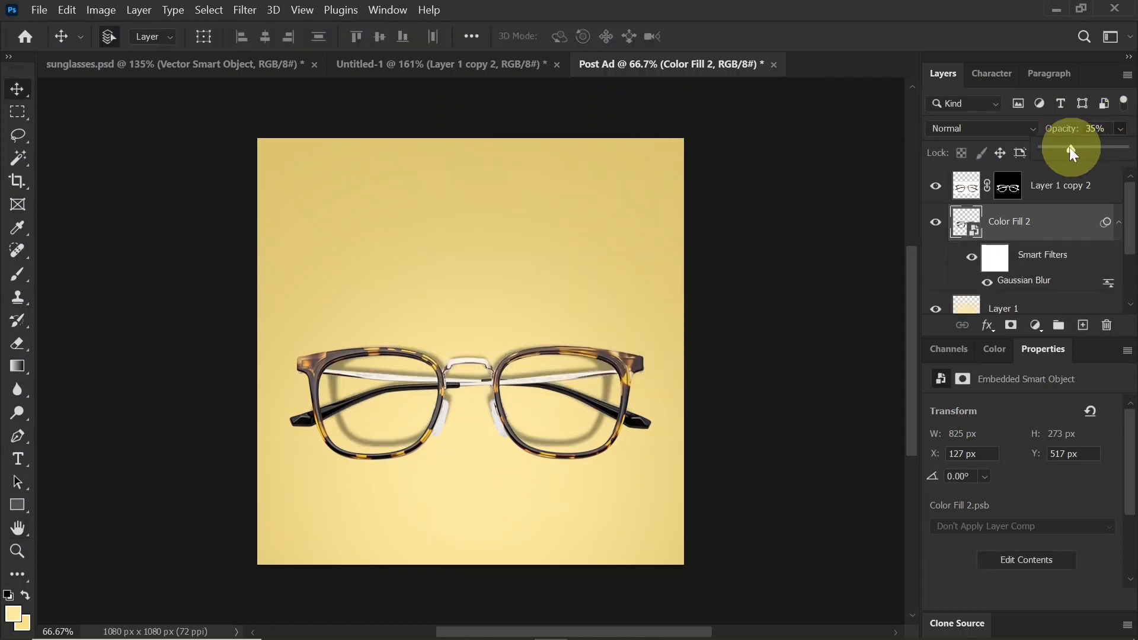
left_click_drag(1056, 149, 1062, 150)
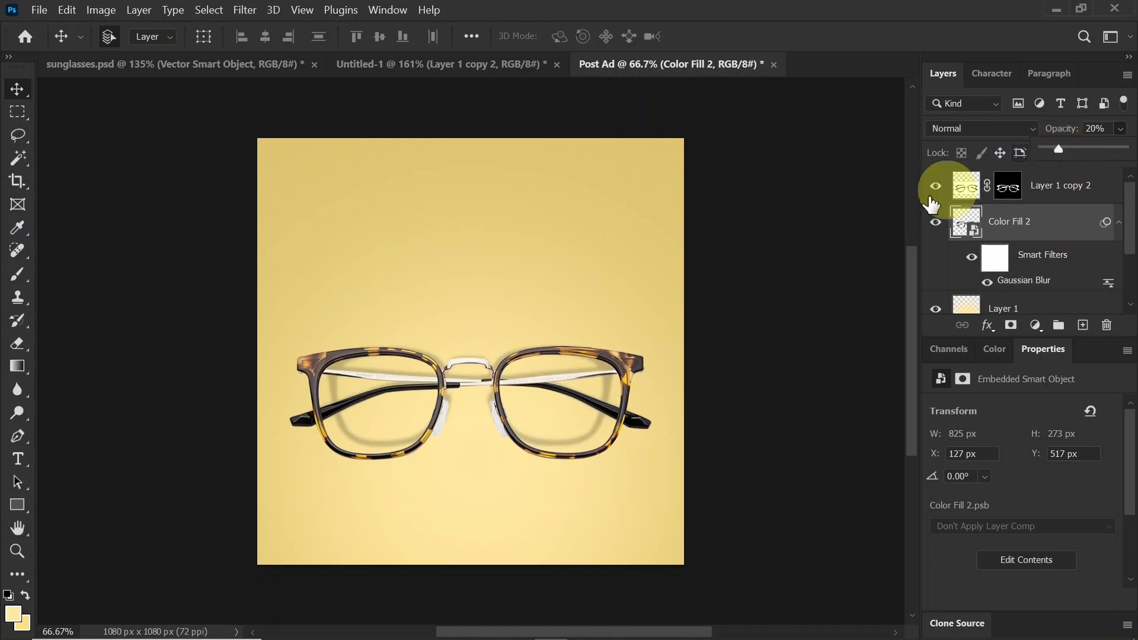
left_click(607, 386)
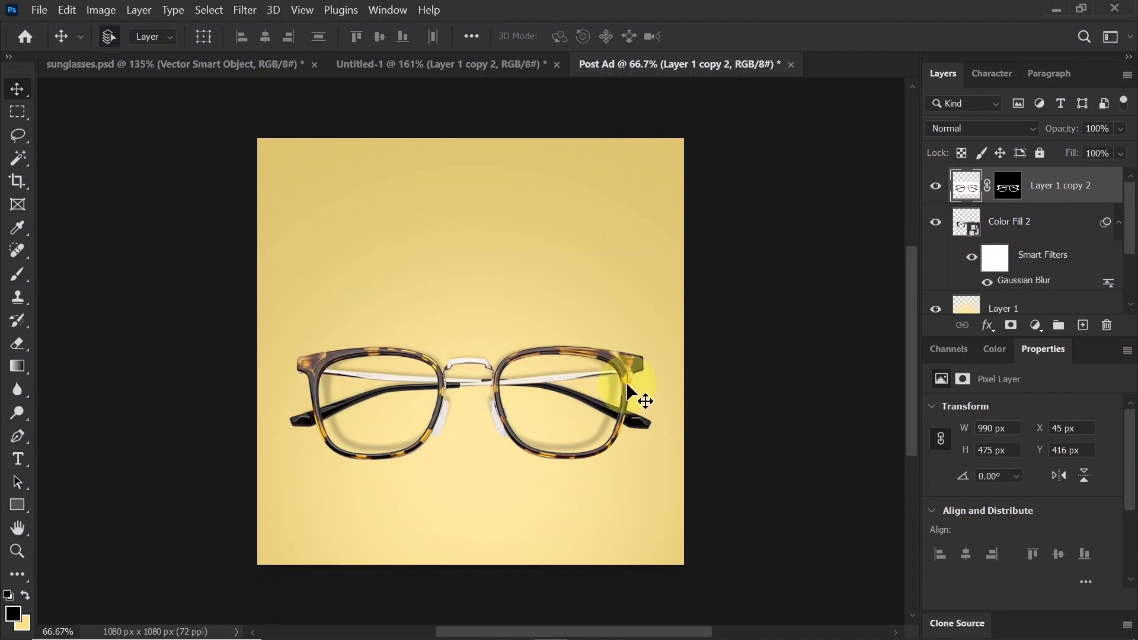
Step: On a new layer directly above the glow layer, paint one black (000000) dab above the glasses with a 250 px Soft Round brush
left_click(1020, 307)
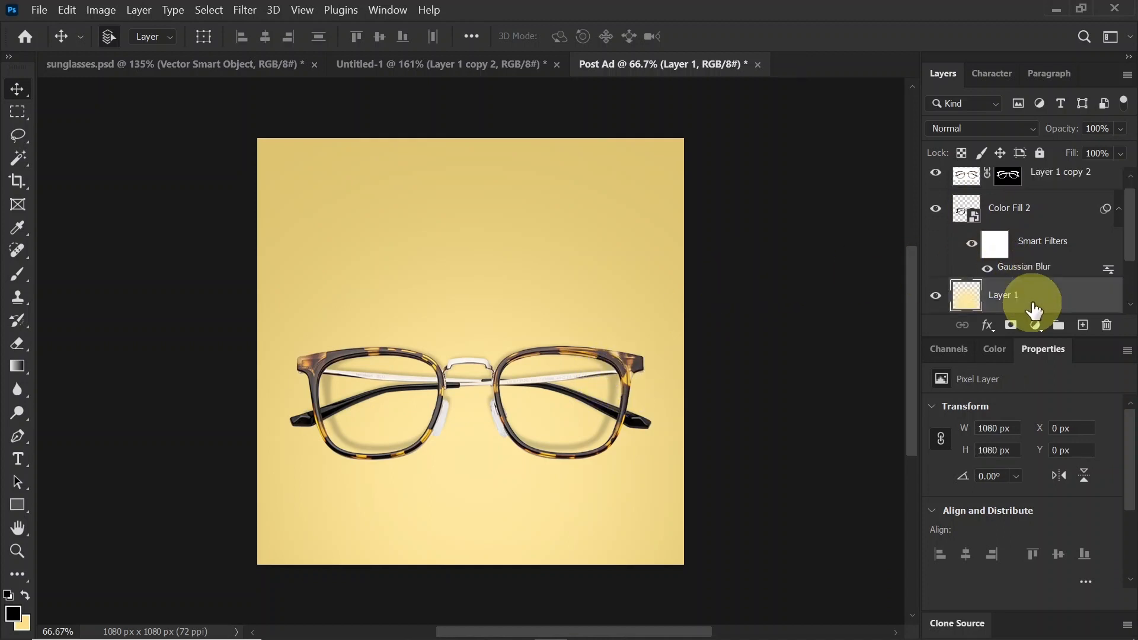
left_click(1086, 332)
left_click(19, 277)
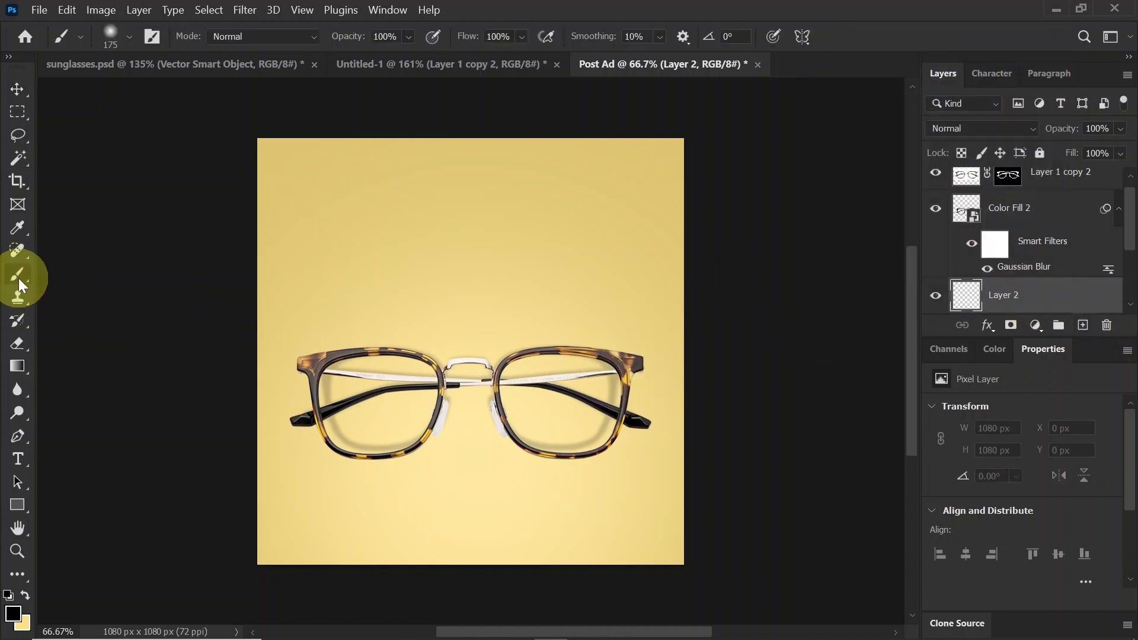
left_click(123, 36)
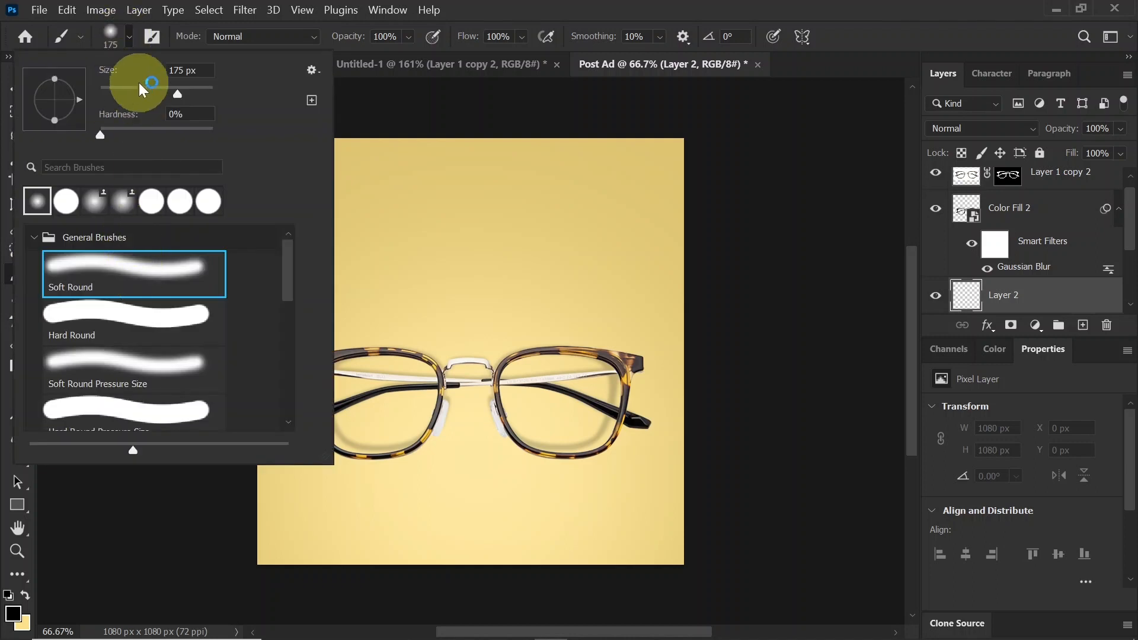
left_click(128, 35)
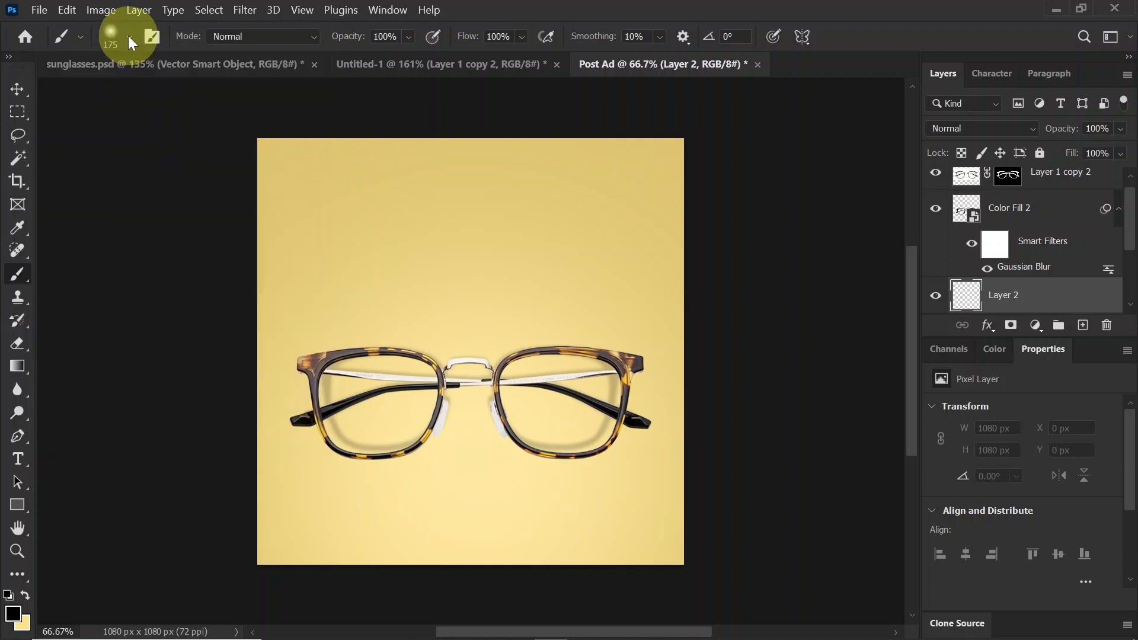
left_click(13, 613)
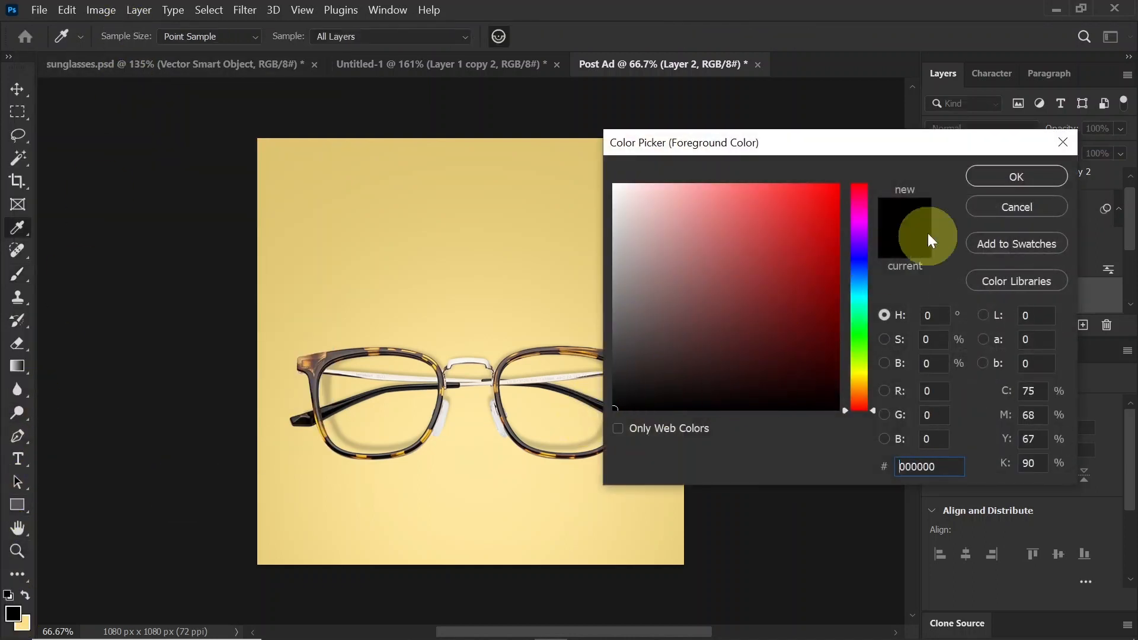
left_click(1002, 178)
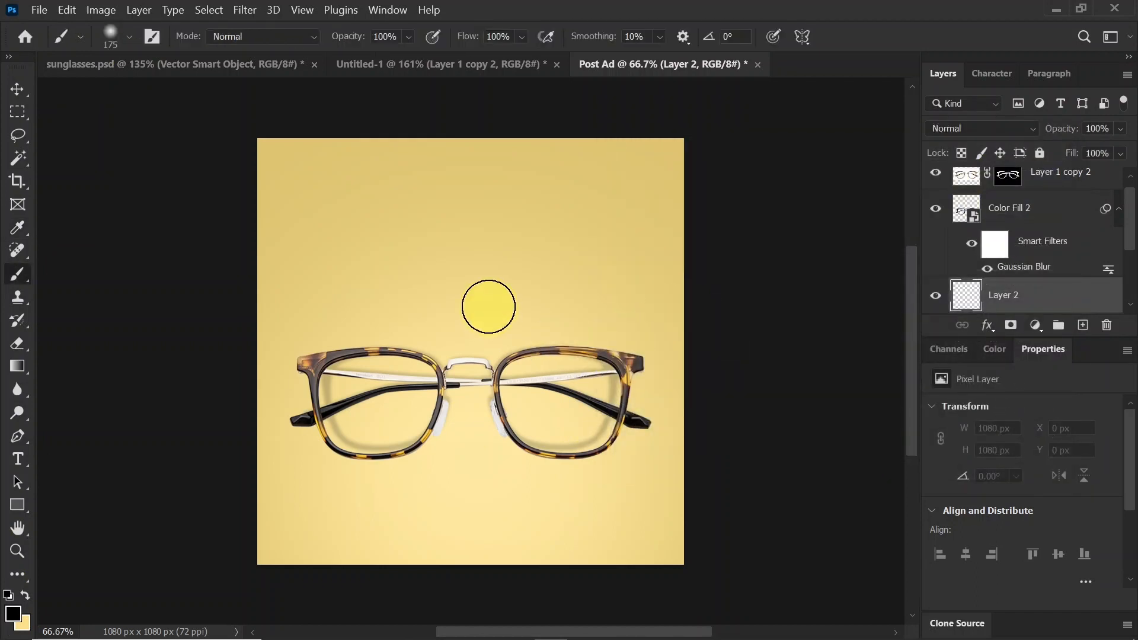
key("bracketright")
key("bracketright")
left_click(475, 281)
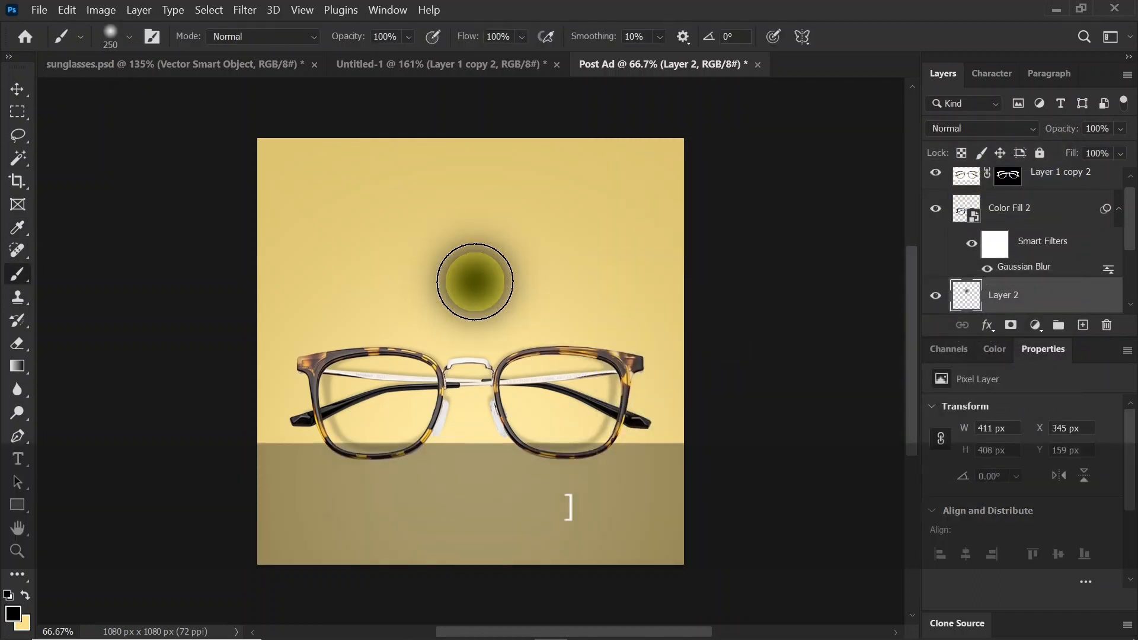
Step: Flatten the black dab to about 12% of its height and place it just below the left lens
key("ctrl+t")
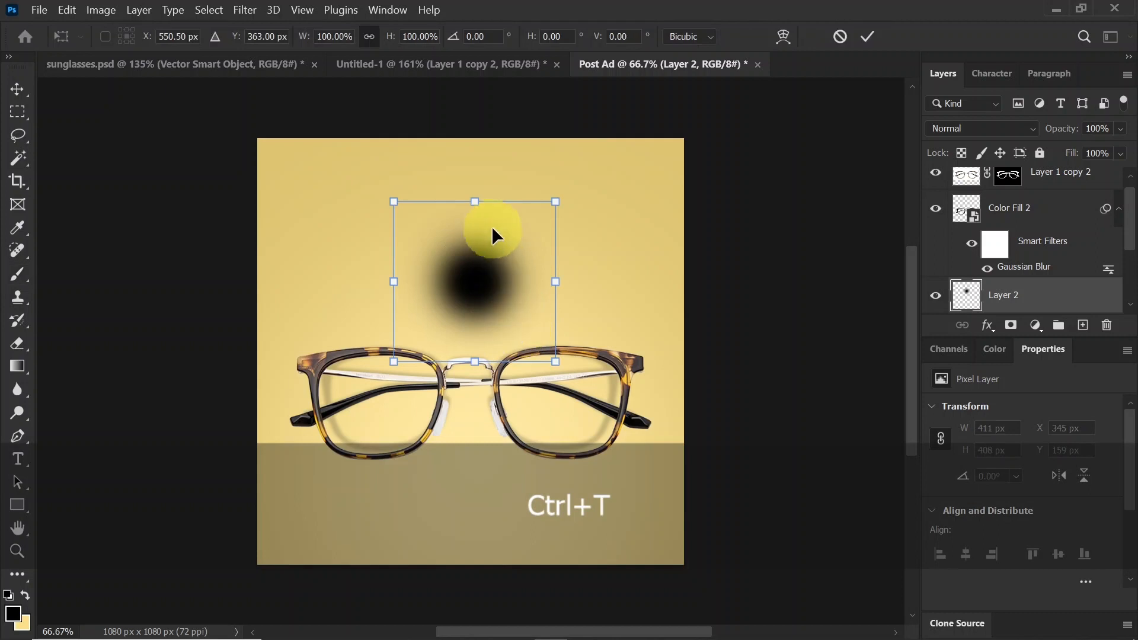
key("shift")
mouse_move(475, 202)
left_mouse_down()
mouse_move(475, 341)
mouse_move(426, 438)
mouse_move(389, 459)
left_mouse_up()
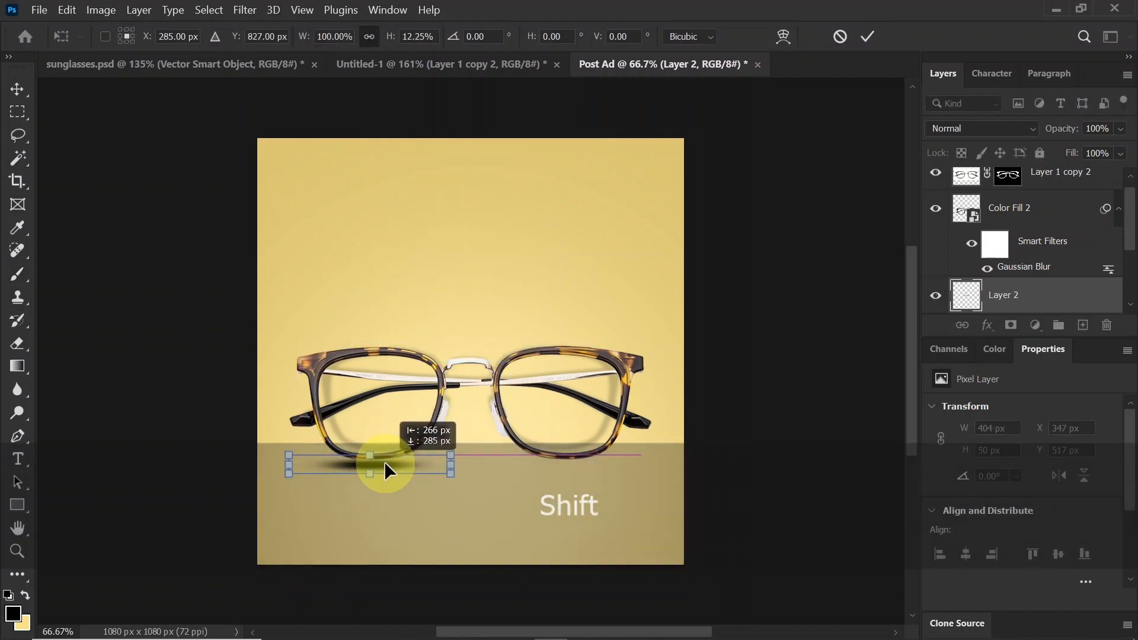
key("Return")
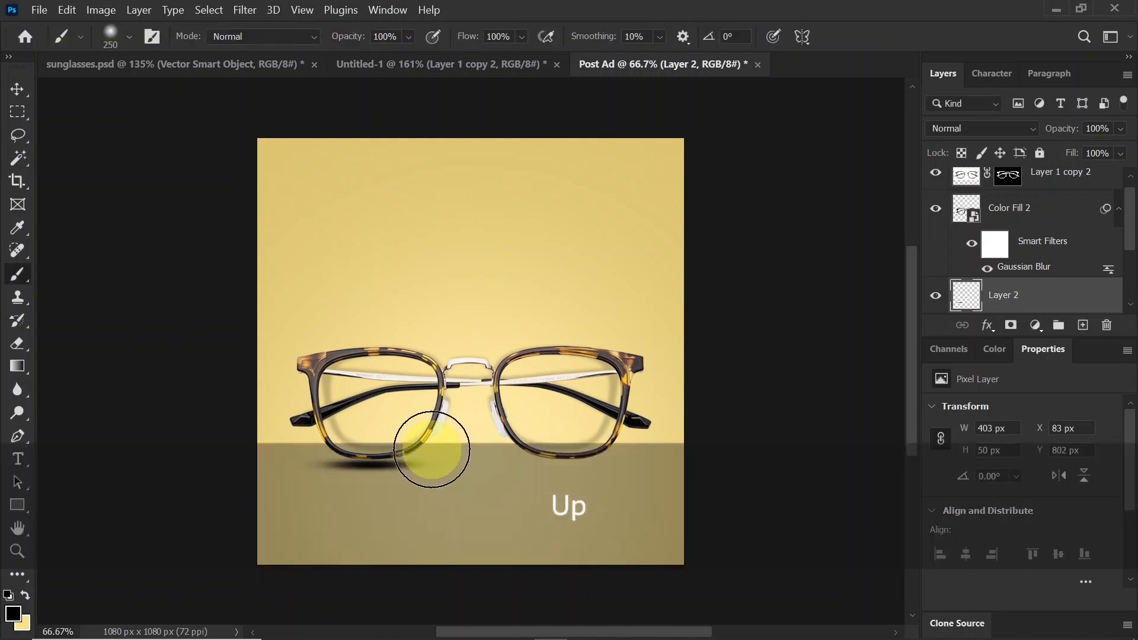
Step: Nudge the flattened shadow up about 22 px so it tucks under the left lens rim
left_click(18, 89)
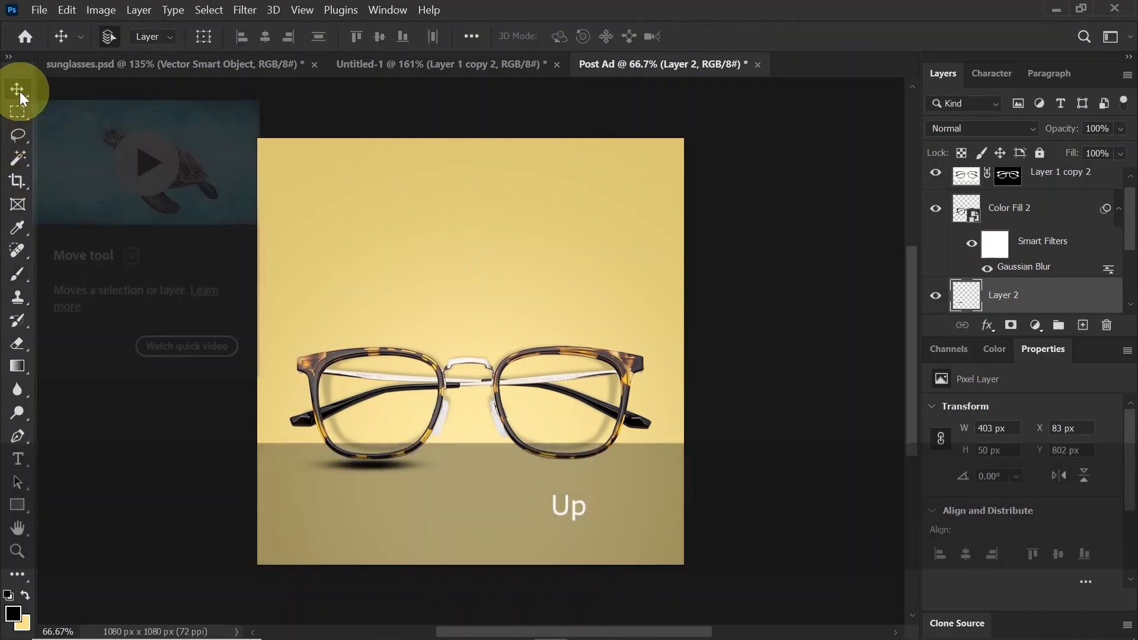
key("Up")
key("Up")
key("Up")
key("Up")
key("Up")
key("Up")
key("Up")
key("Up")
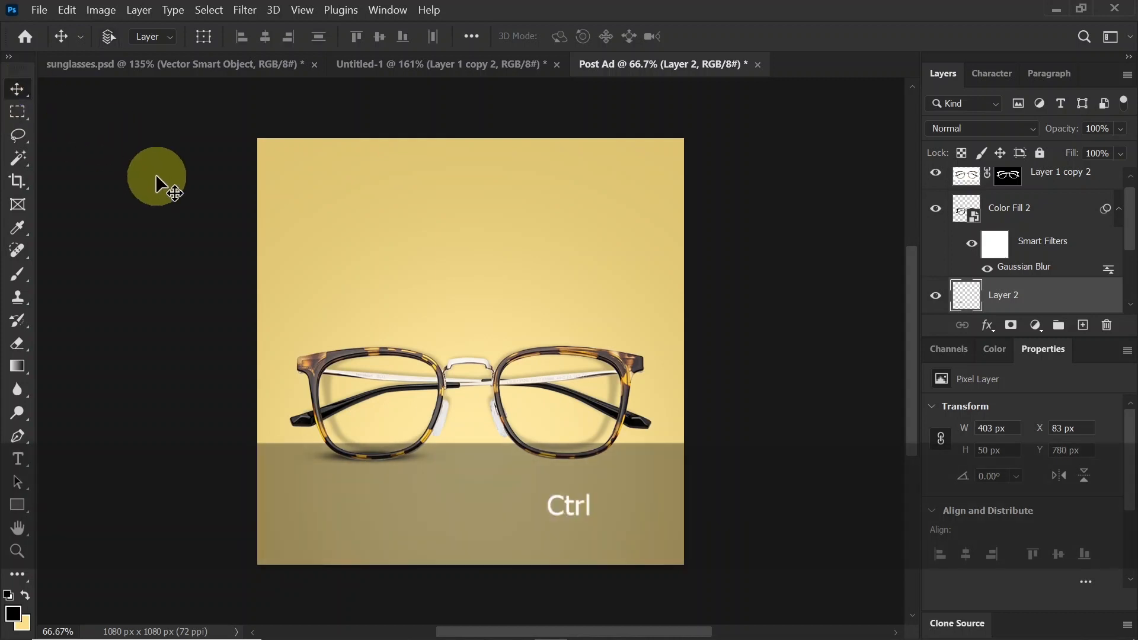
Step: Duplicate the flattened shadow and move the copy horizontally to sit beneath the right lens at X 568 px
key("ctrl+j")
key("ctrl+t")
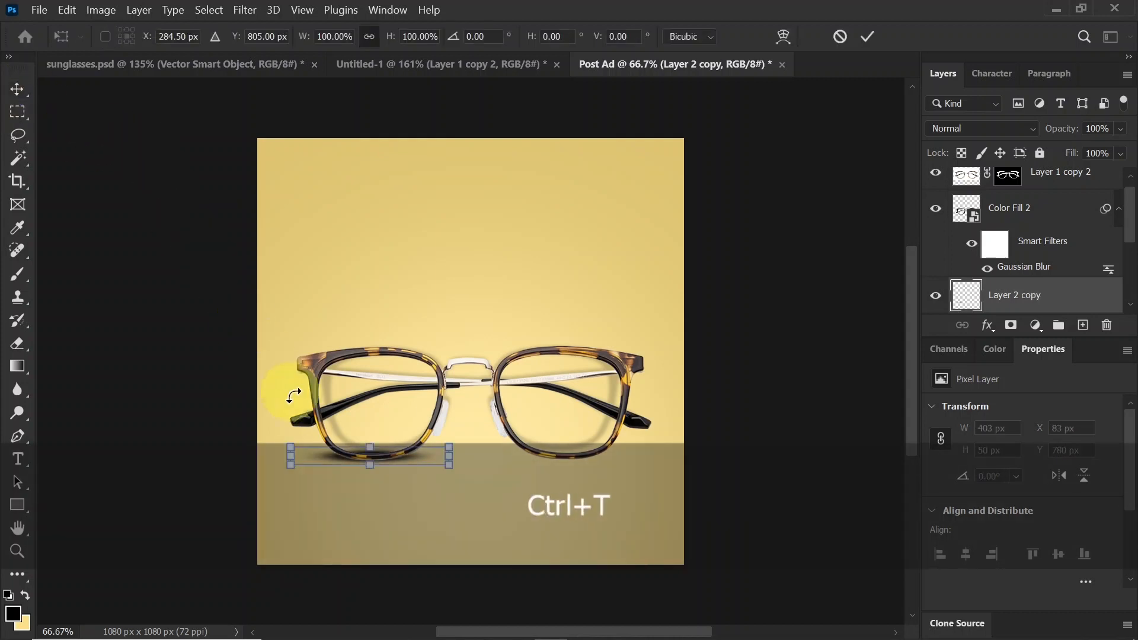
left_click_drag(431, 453, 606, 451)
key("Return")
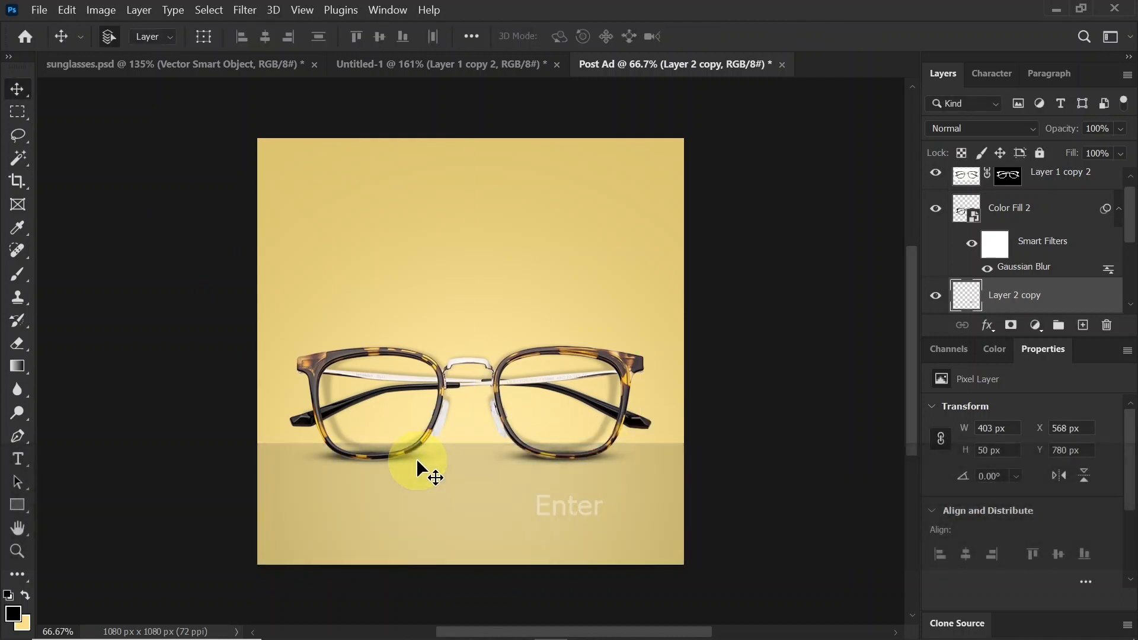
Step: Bring the green leaf from the Untitled-1 document into Post Ad and fit it at about 420 x 505 px in the upper-right corner
left_click(393, 65)
left_click_drag(641, 293, 703, 60)
left_click_drag(705, 66, 693, 240)
key("ctrl+t")
left_click_drag(631, 268, 679, 250)
key("Return")
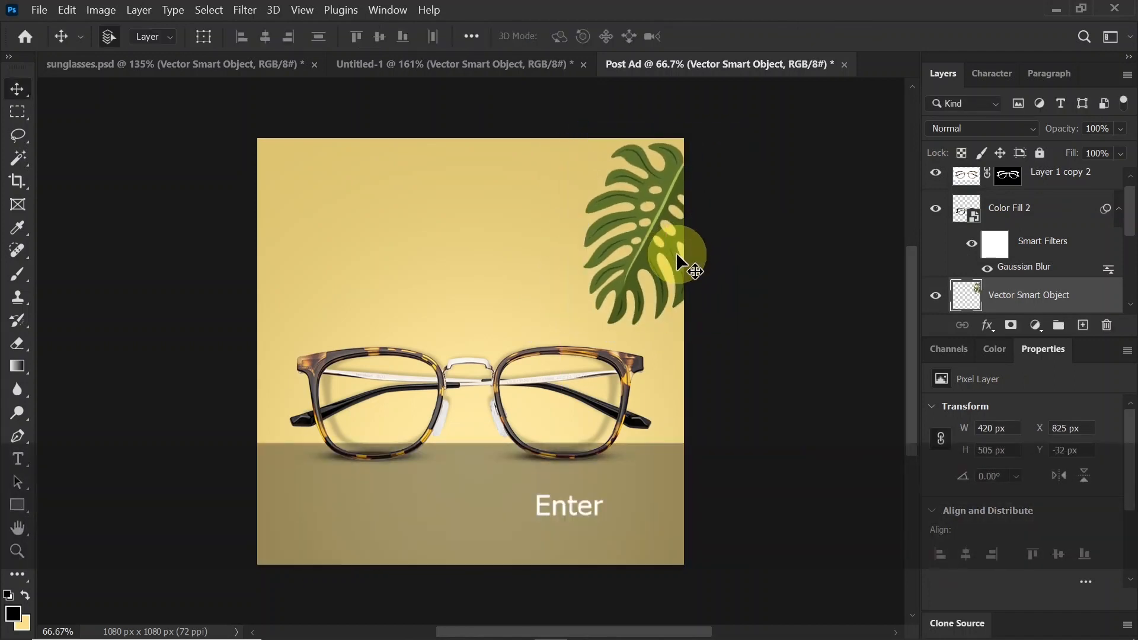
Step: Copy the leaf to the canvas's upper-left corner and flip the copy horizontally
key("alt")
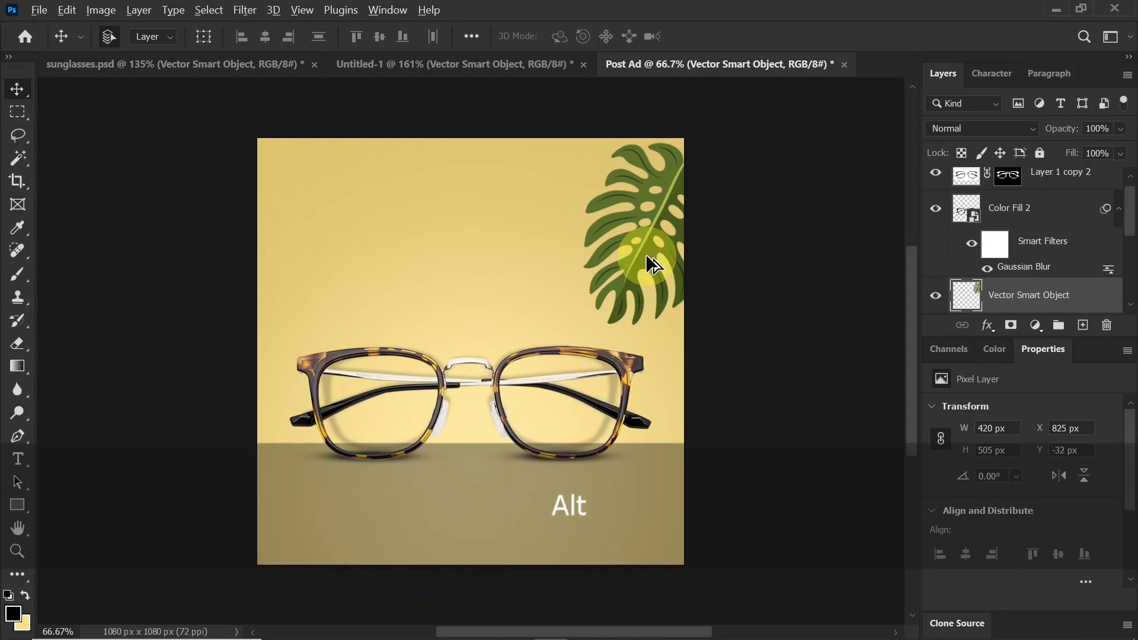
left_click_drag(646, 254, 312, 267)
key("ctrl")
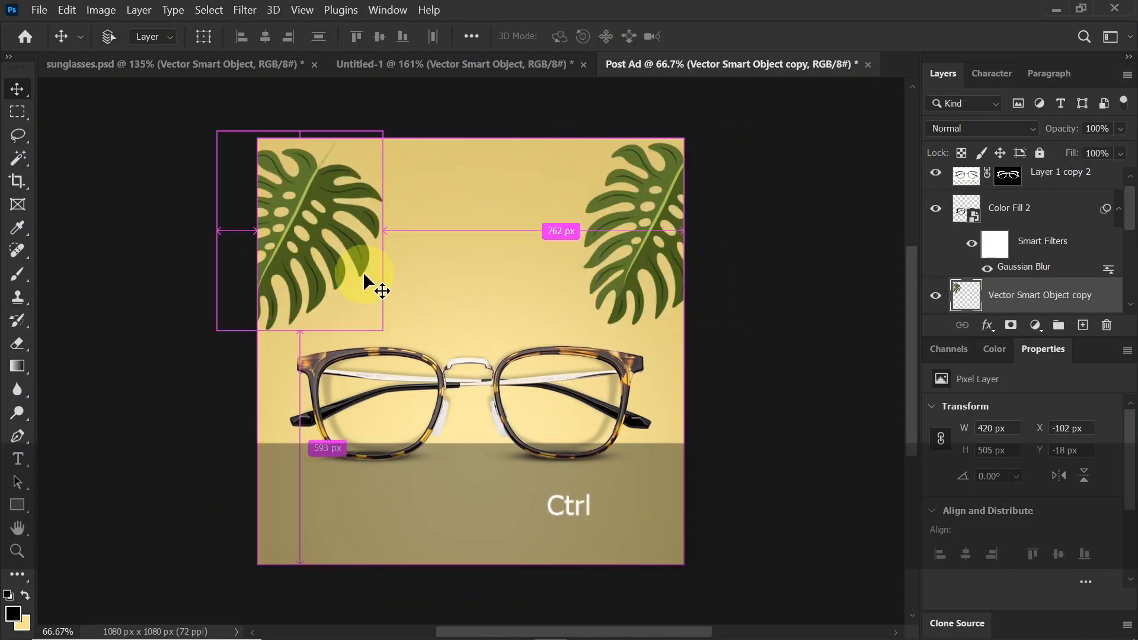
key("ctrl+t")
right_click(340, 244)
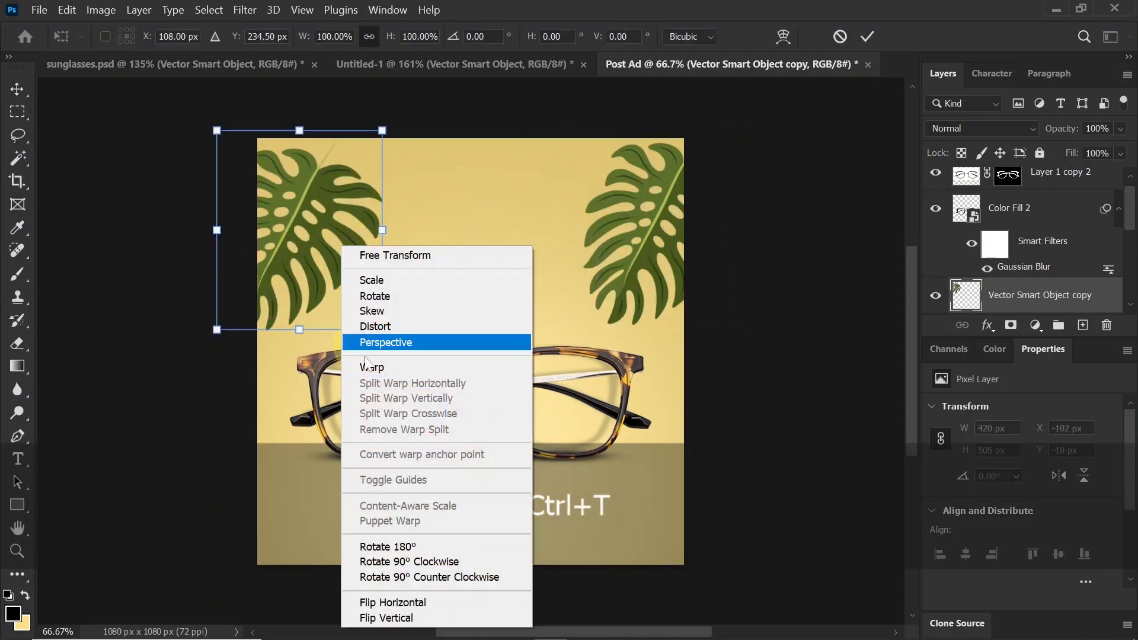
left_click(415, 602)
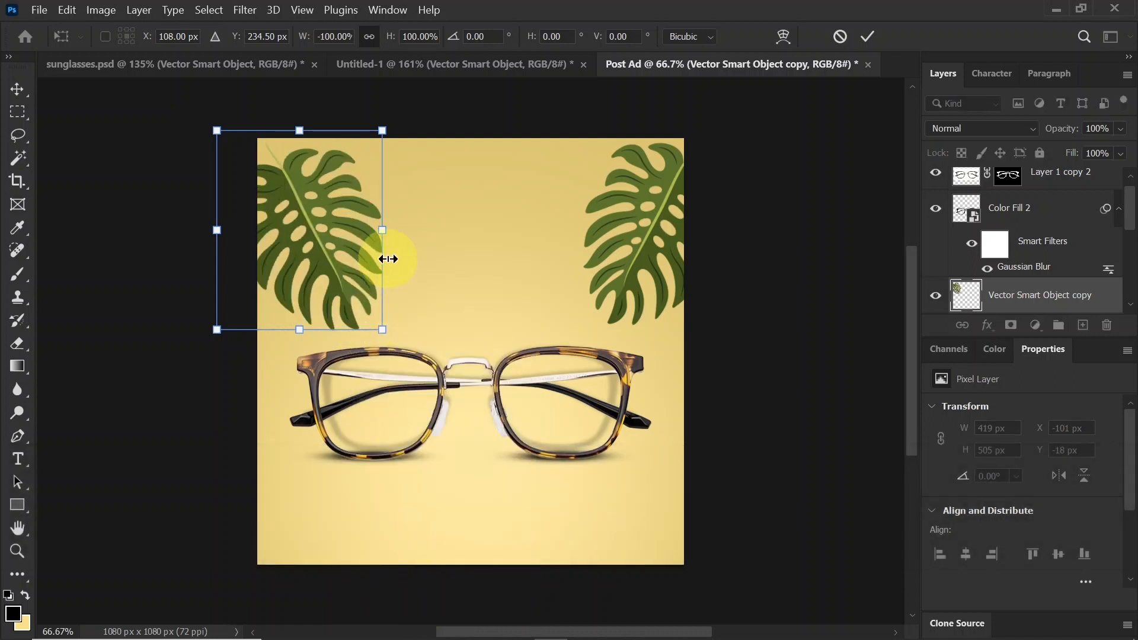
Step: Scale the left leaf to about 357 x 430 px and place it partly beyond the canvas's left edge
left_click_drag(384, 232, 305, 247)
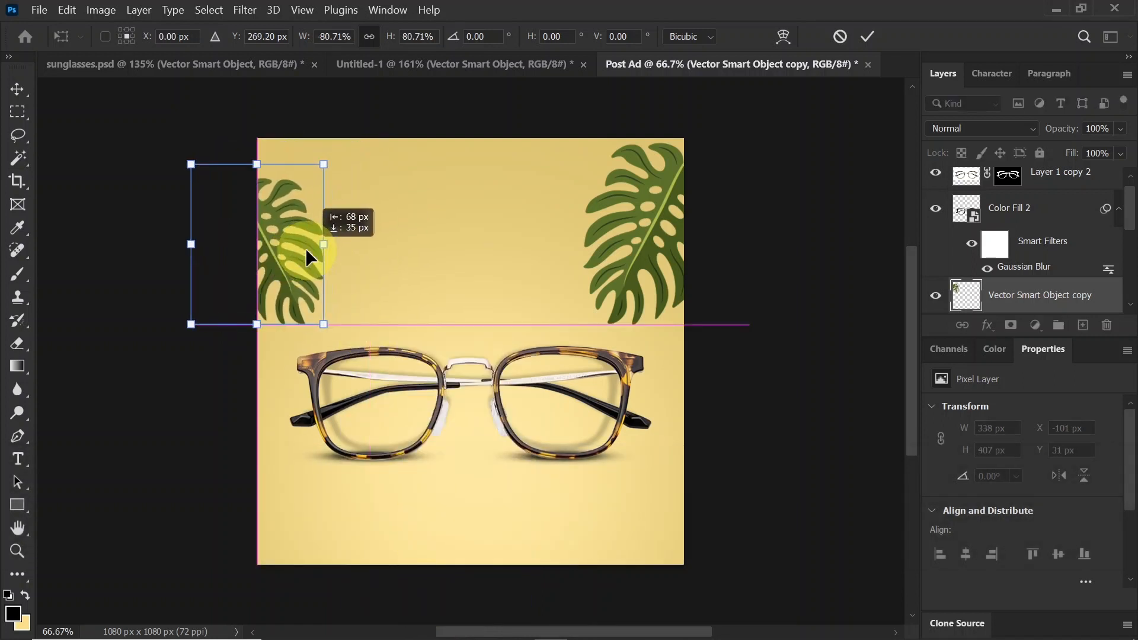
left_click_drag(324, 324, 330, 331)
key("Return")
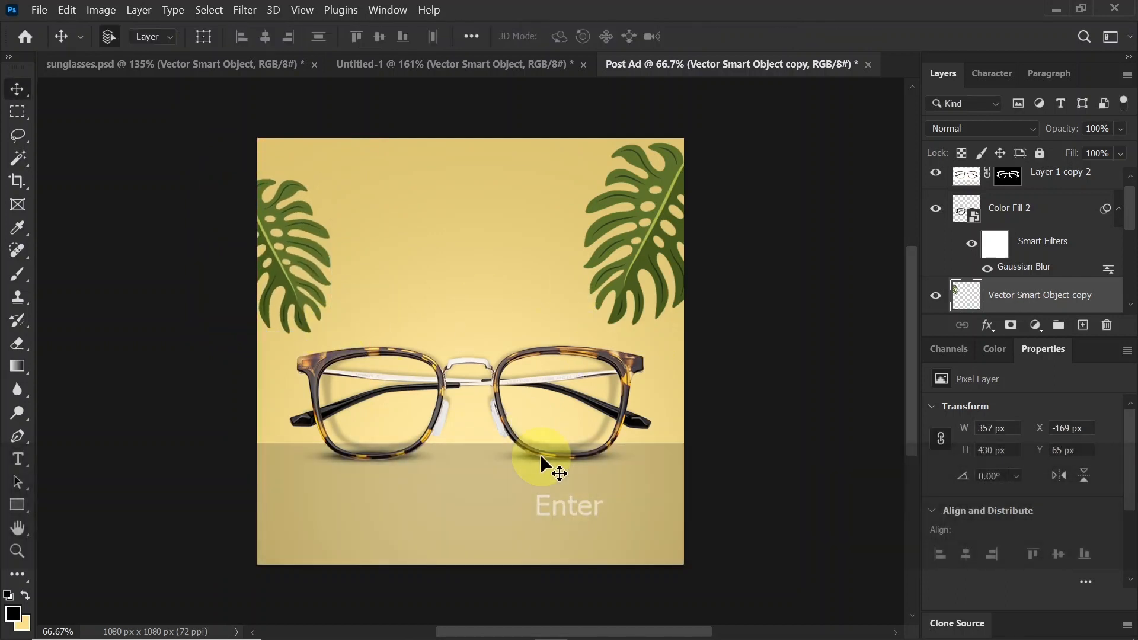
Step: Select the glasses together with their shadow layers and move them down 60 px
left_click_drag(761, 401, 238, 567)
key("shift+Down")
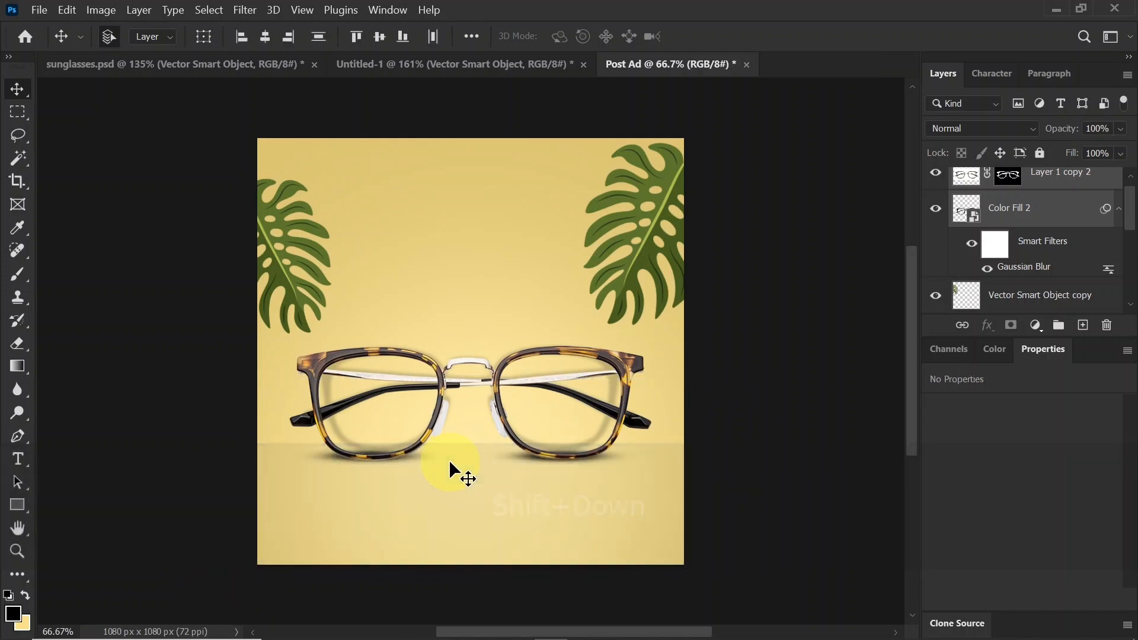
key("shift+Down")
key("shift+Down")
key("shift+Down")
key("shift+Down")
key("shift+Down")
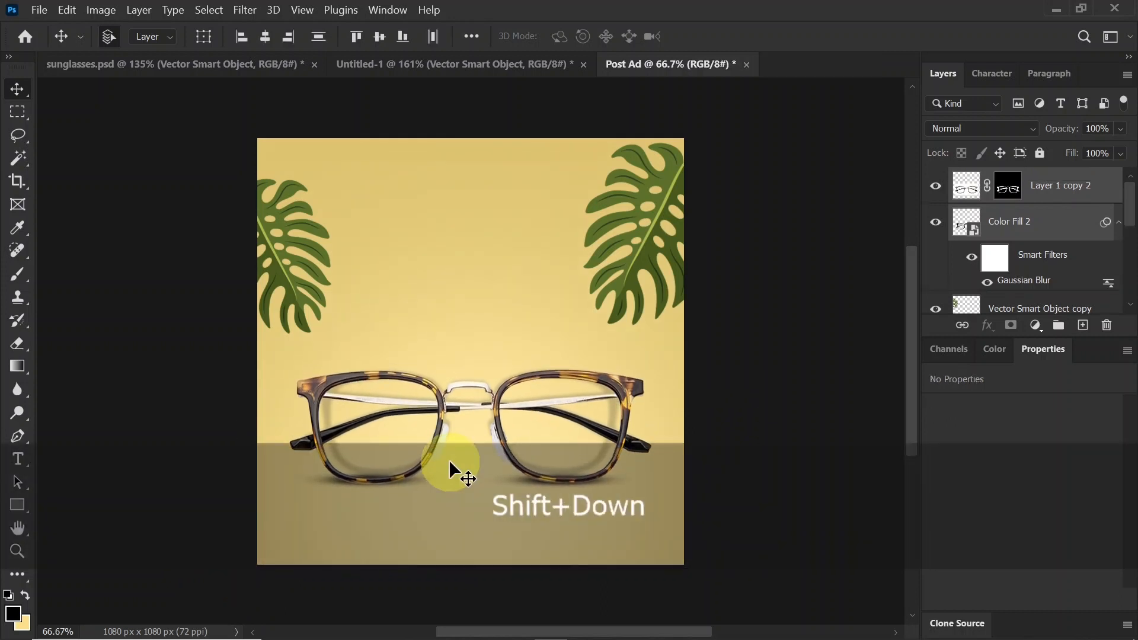
Step: Nudge the glasses and their shadow layers up 10 px
key("shift+Up")
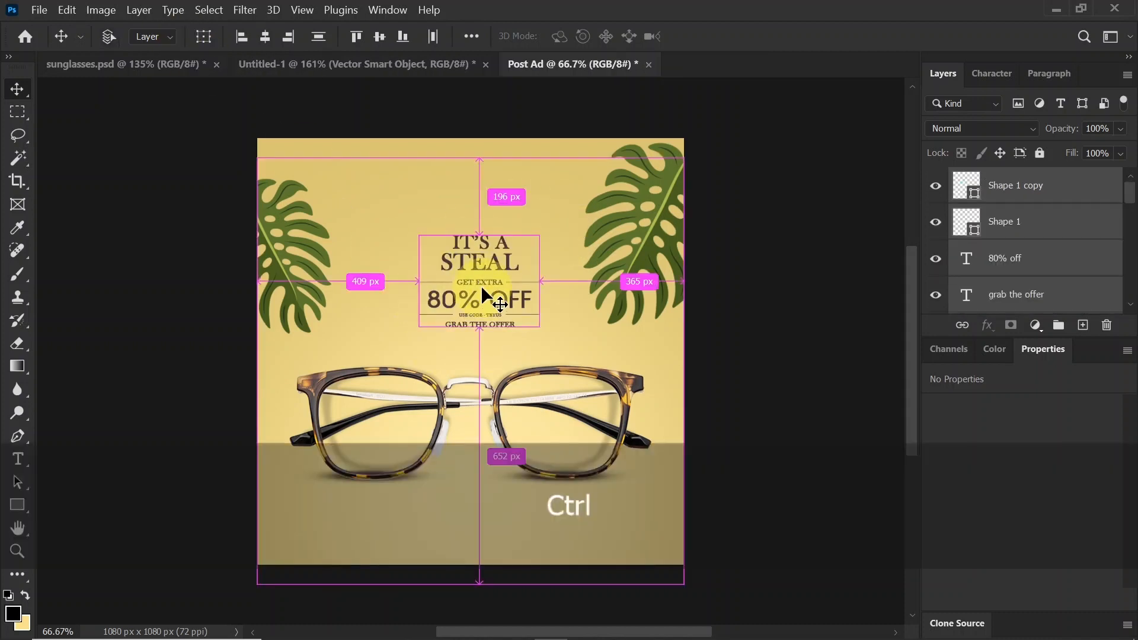
Step: Enlarge the sale text and divider lines to fill the space between the leaves above the glasses, and nudge them up 10 px
key("ctrl+t")
left_click_drag(478, 236, 478, 176)
left_click_drag(524, 226, 508, 236)
left_click_drag(461, 333, 465, 351)
key("Return")
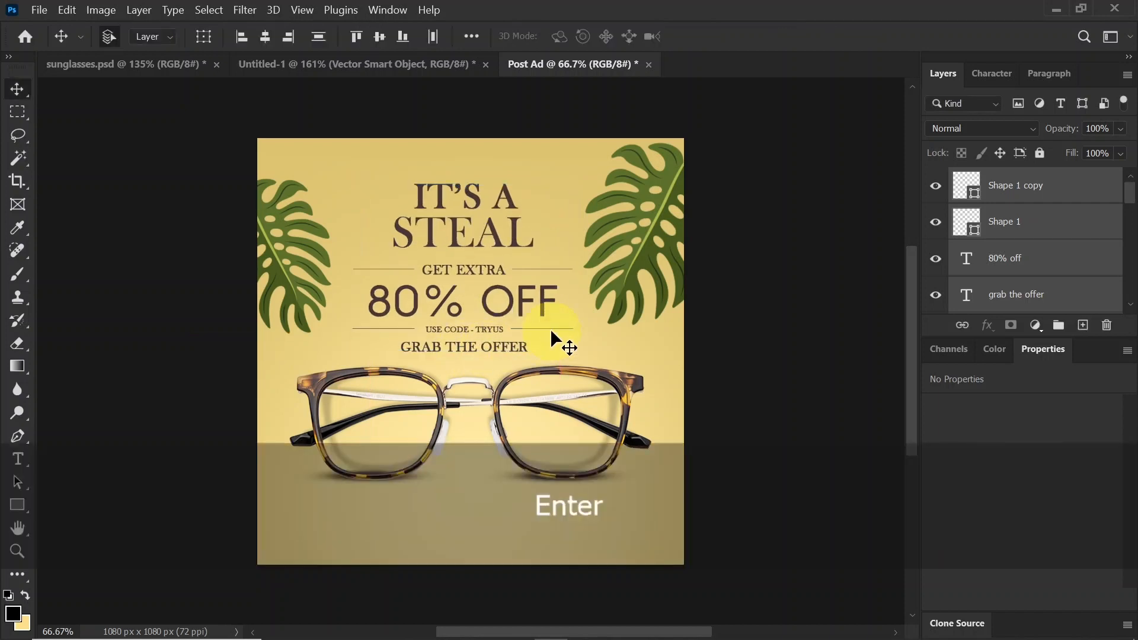
key("shift+Up")
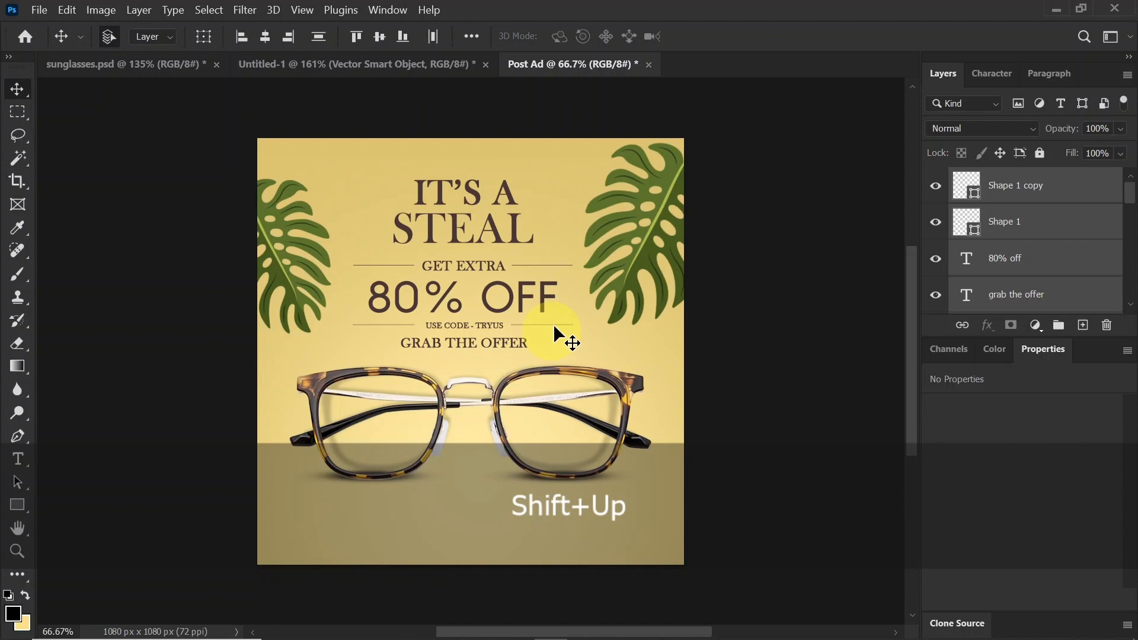
Step: Draw an unfilled rectangle about 265 x 79 px with a 1 px stroke below the glasses and round its corners to 39.5 px
left_click(19, 513)
left_click(84, 501)
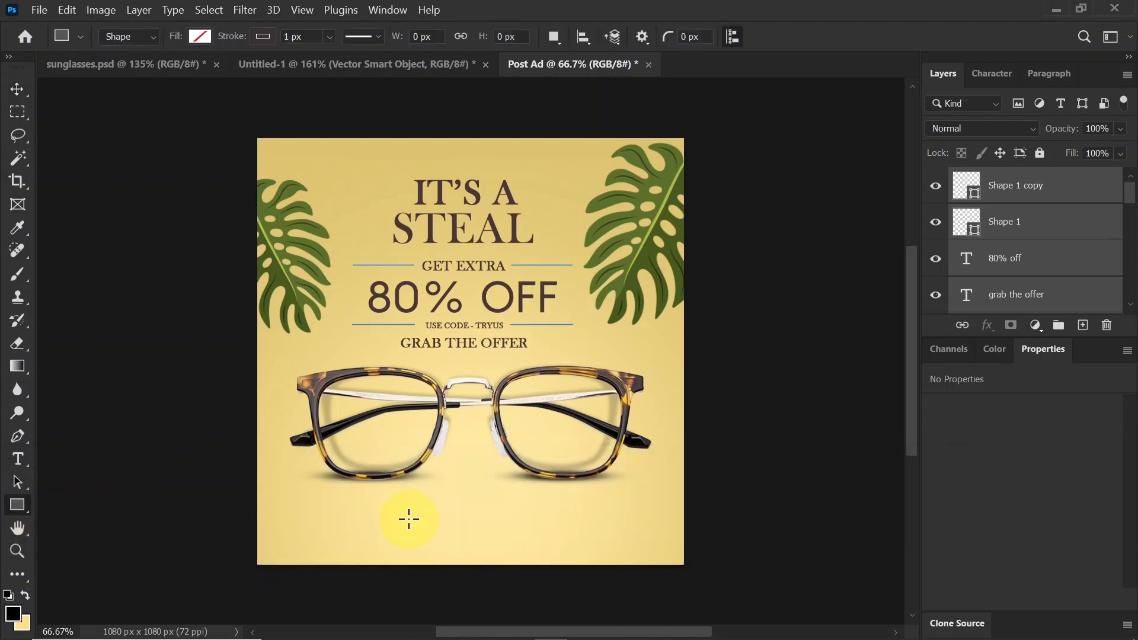
left_click_drag(408, 505, 511, 536)
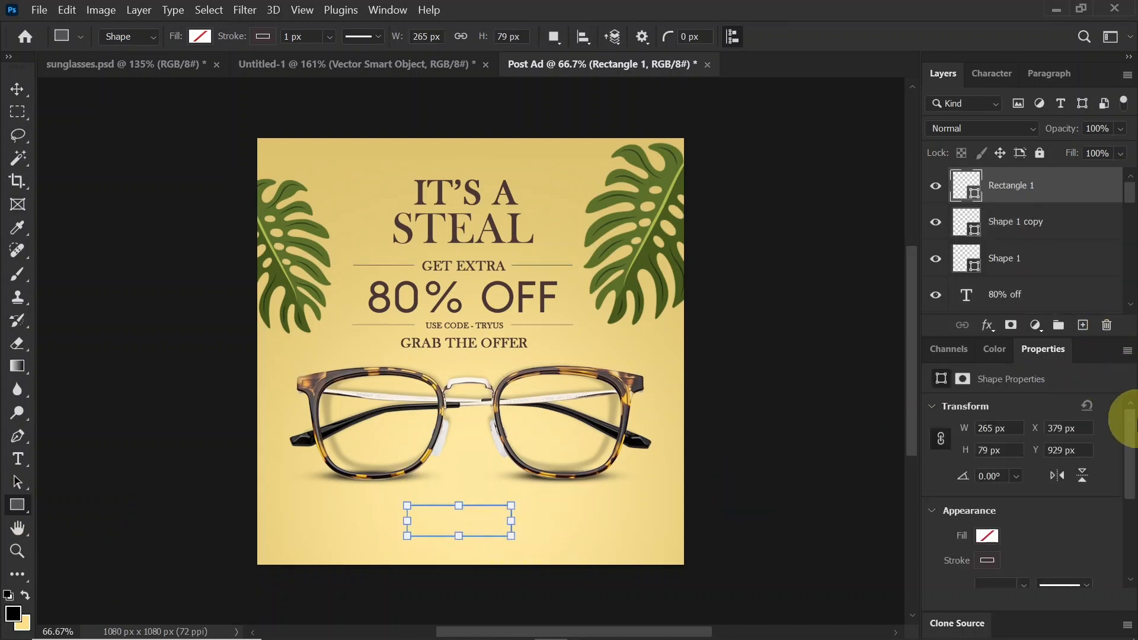
left_click_drag(1132, 469, 1132, 531)
left_click_drag(967, 478, 1137, 542)
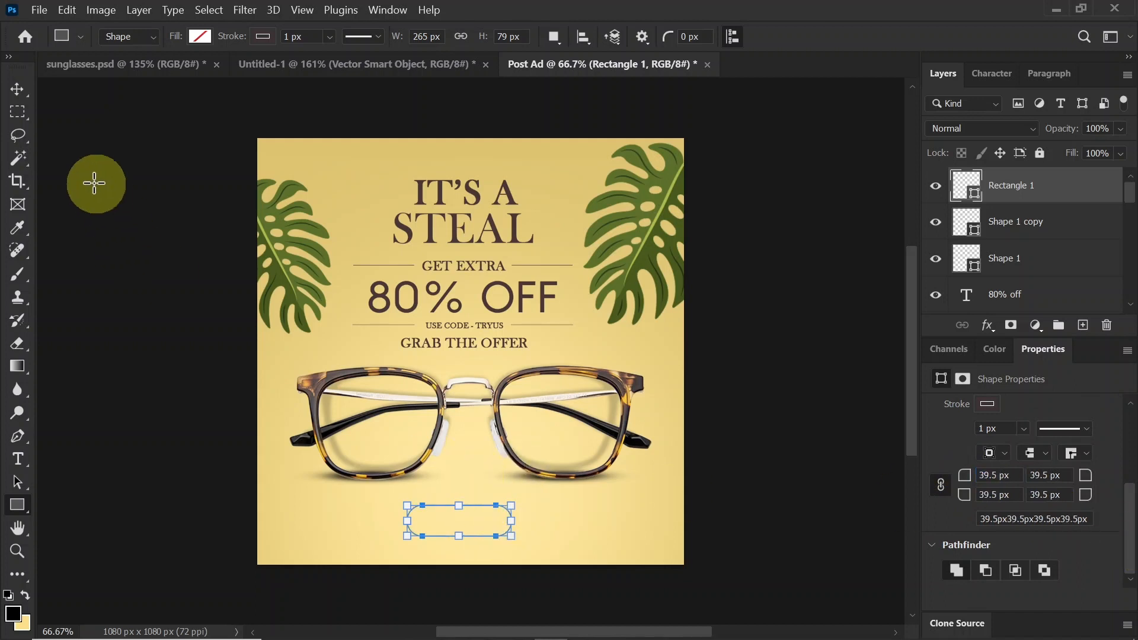
left_click(17, 89)
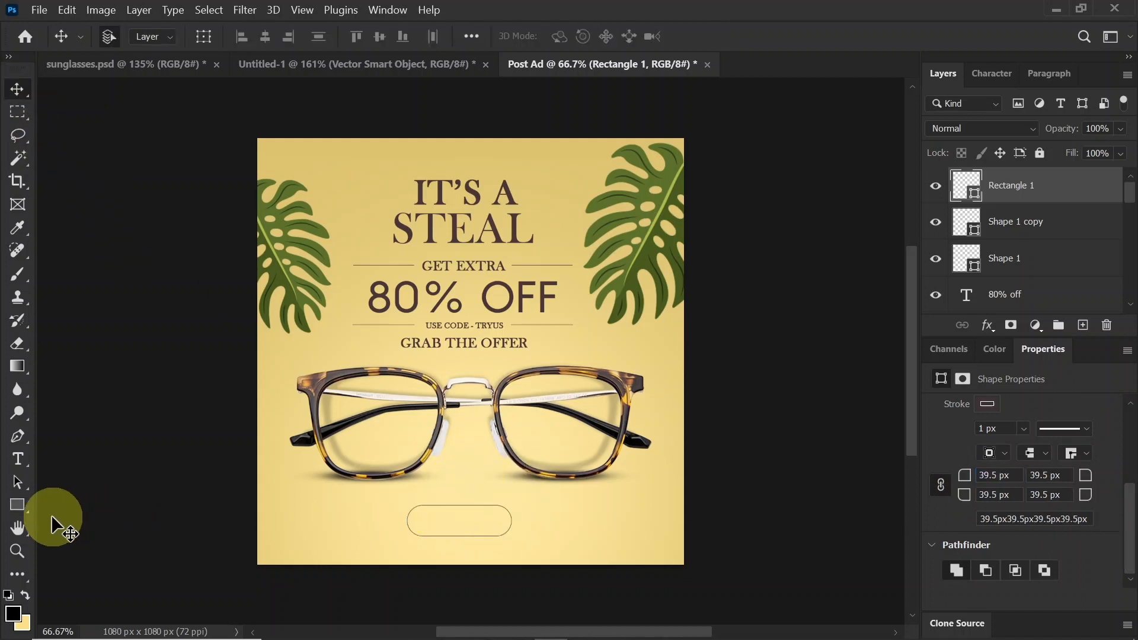
Step: Add the text BUY NOW in black Pangram ExtraBold, 30.46 pt, inside the rounded rectangle
left_click(18, 458)
left_click(319, 519)
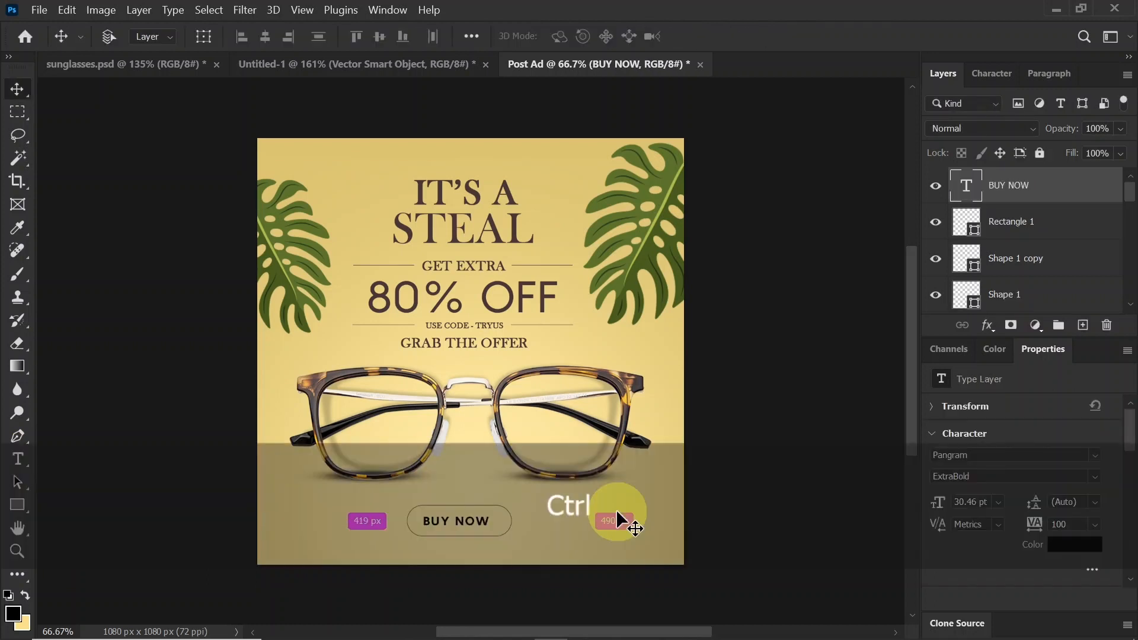
Step: Centre the BUY NOW text and the rounded rectangle horizontally on the canvas
key("ctrl+a")
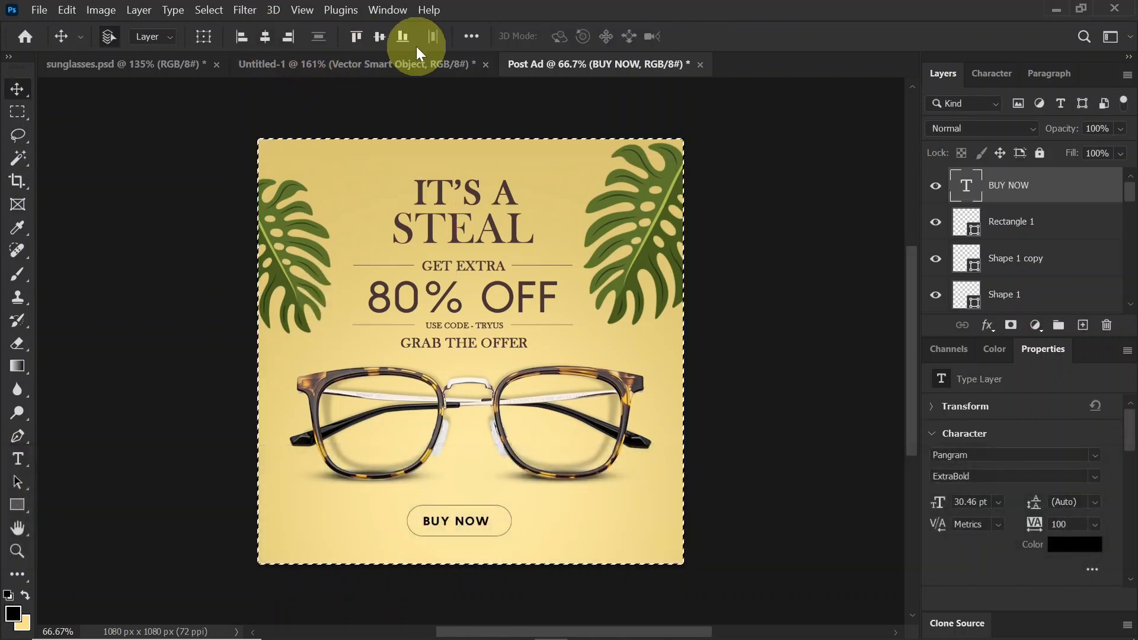
left_click(265, 37)
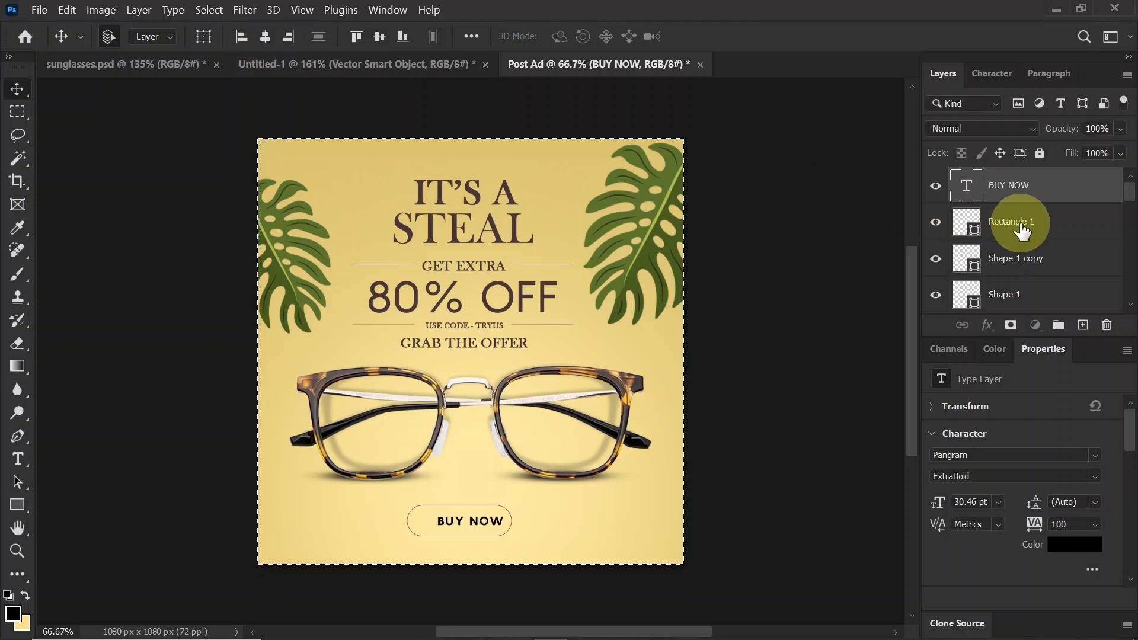
left_click(984, 222)
left_click(267, 38)
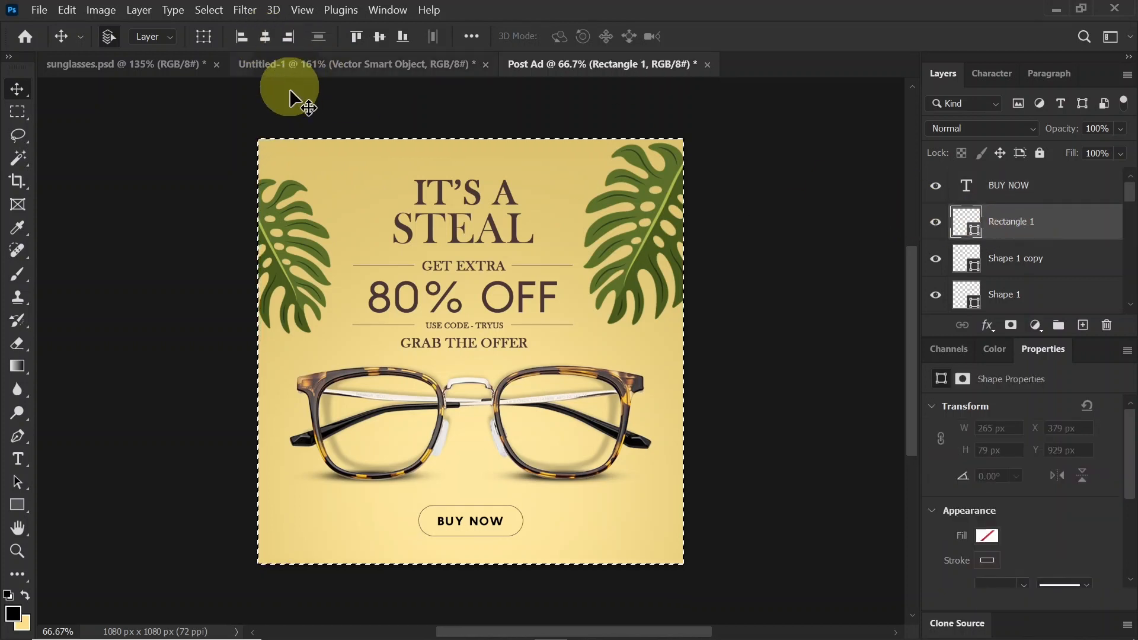
key("ctrl+d")
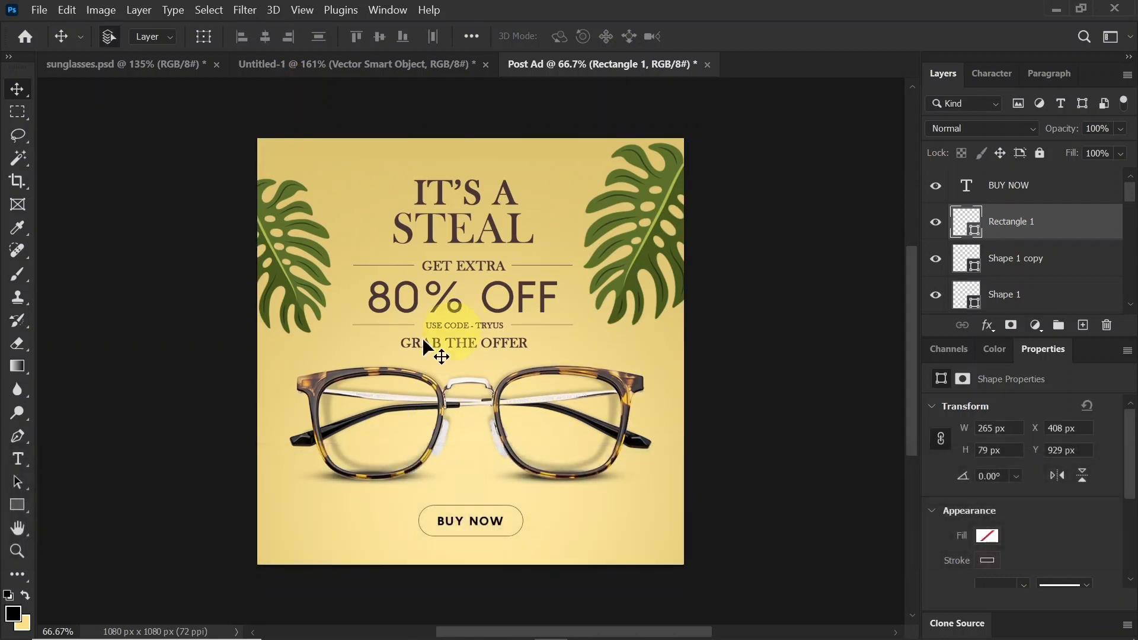
Step: Stamp all visible layers into a new top layer and set its vibrance to +8 and saturation to +19
left_click(1062, 190)
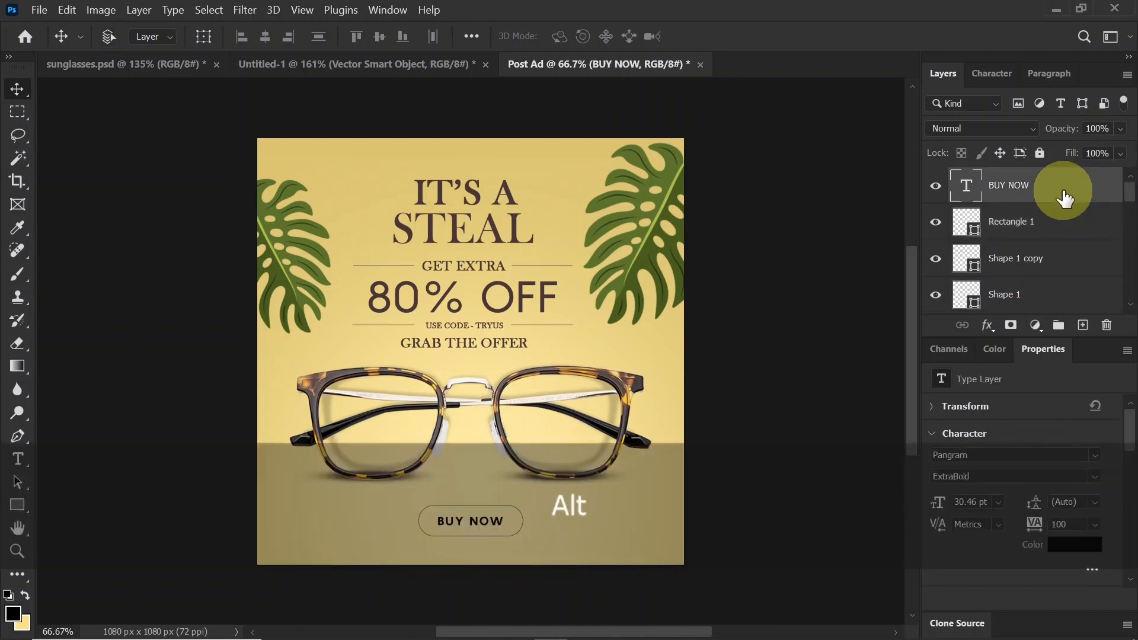
key("ctrl+shift+alt+e")
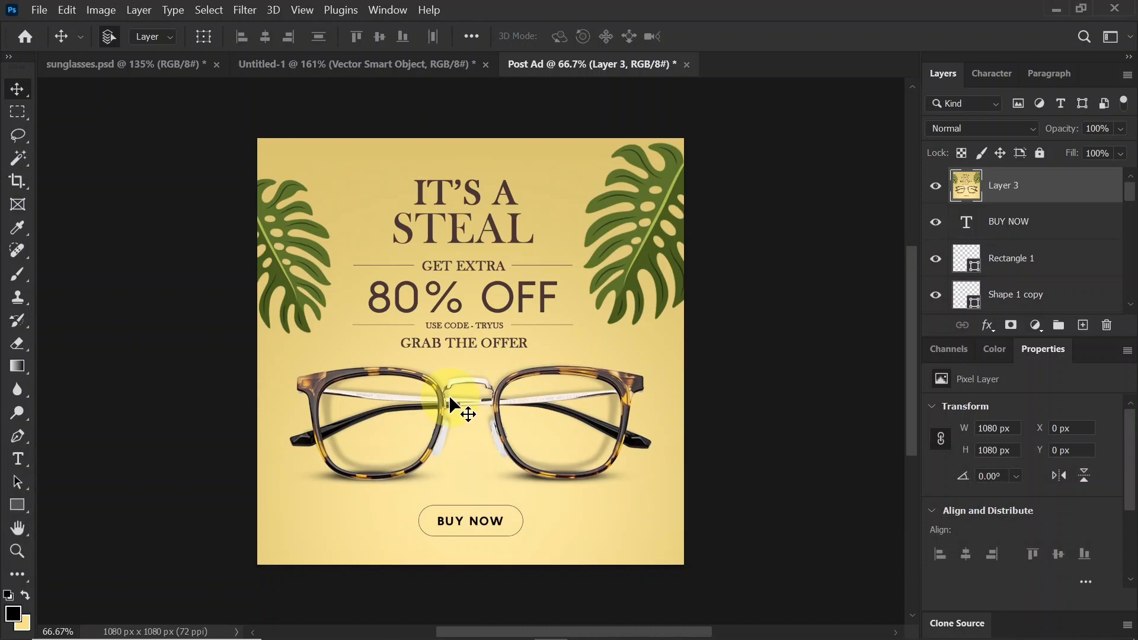
left_click(100, 11)
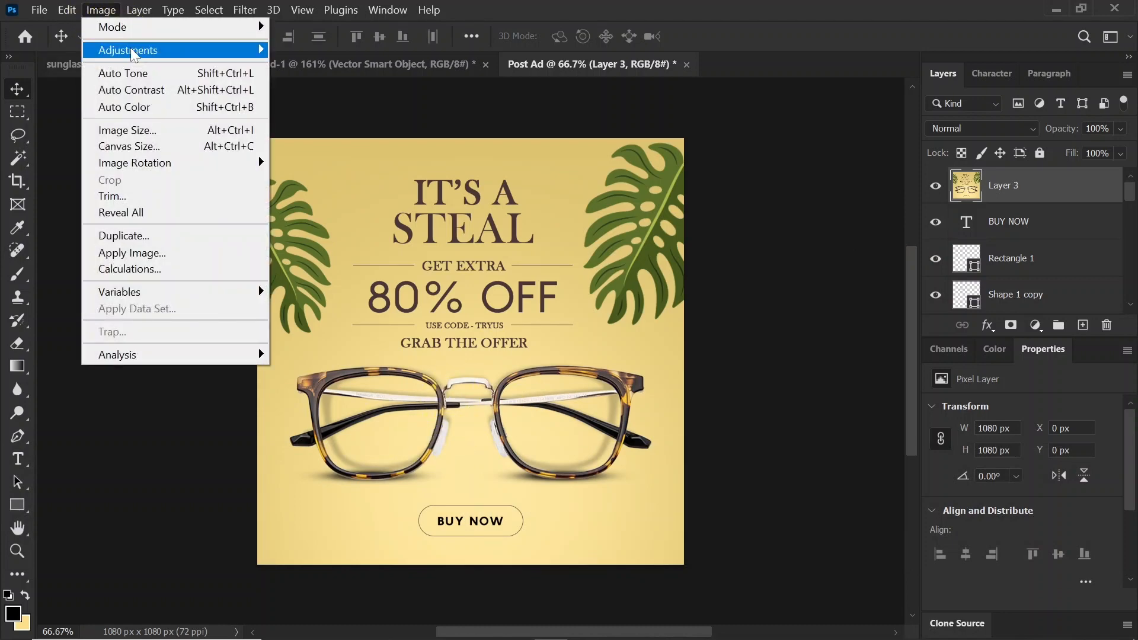
mouse_move(134, 55)
left_click(355, 119)
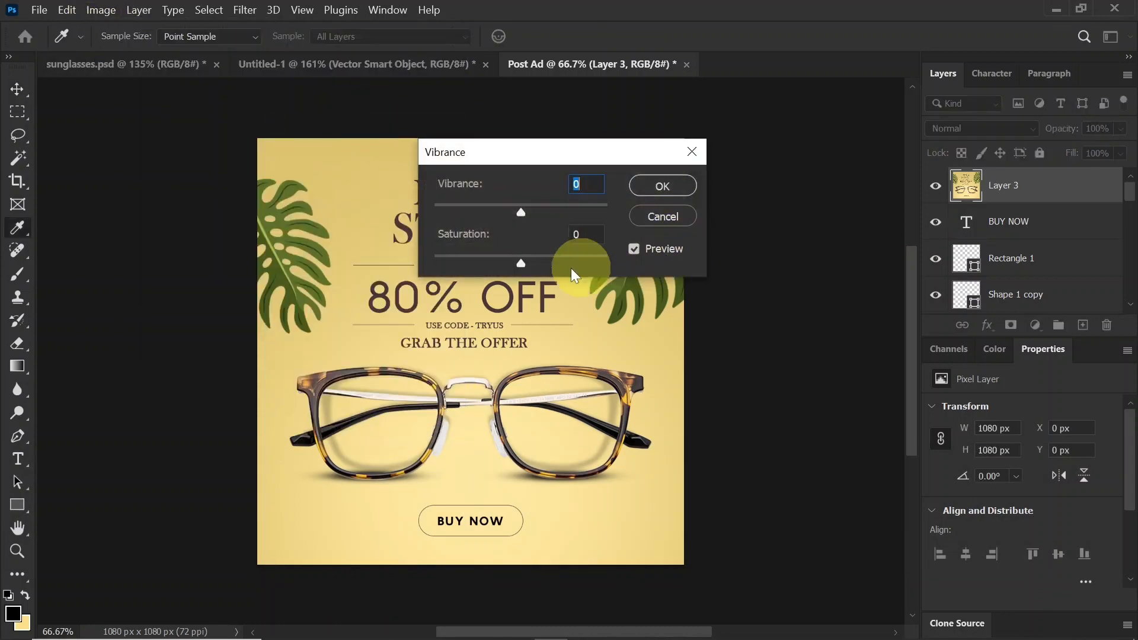
left_click_drag(524, 268, 538, 265)
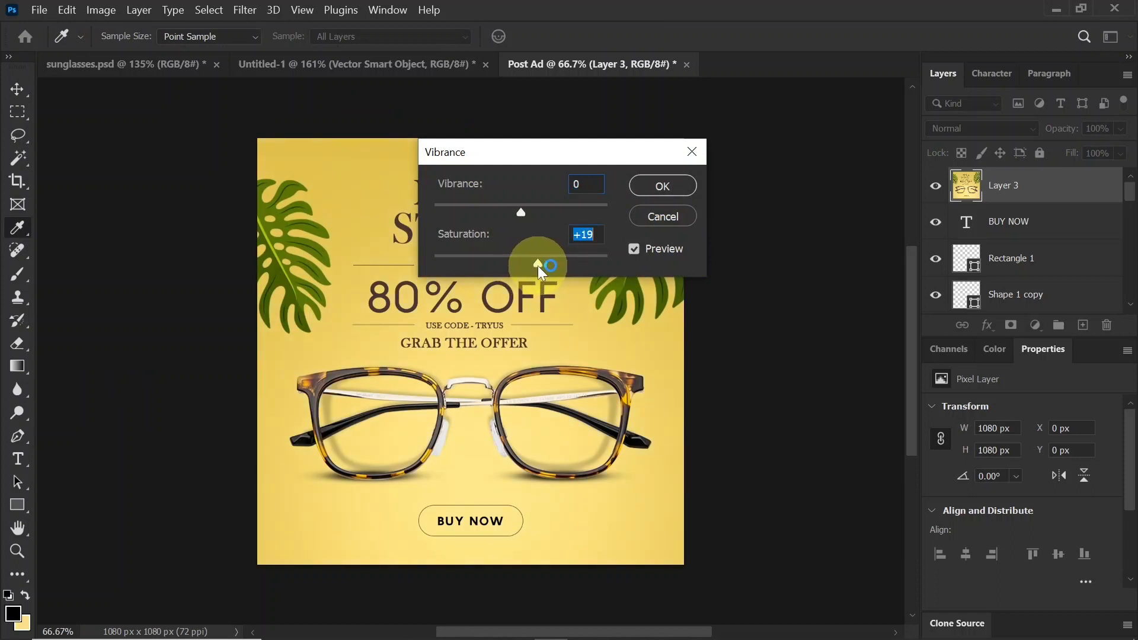
left_click_drag(521, 218, 528, 212)
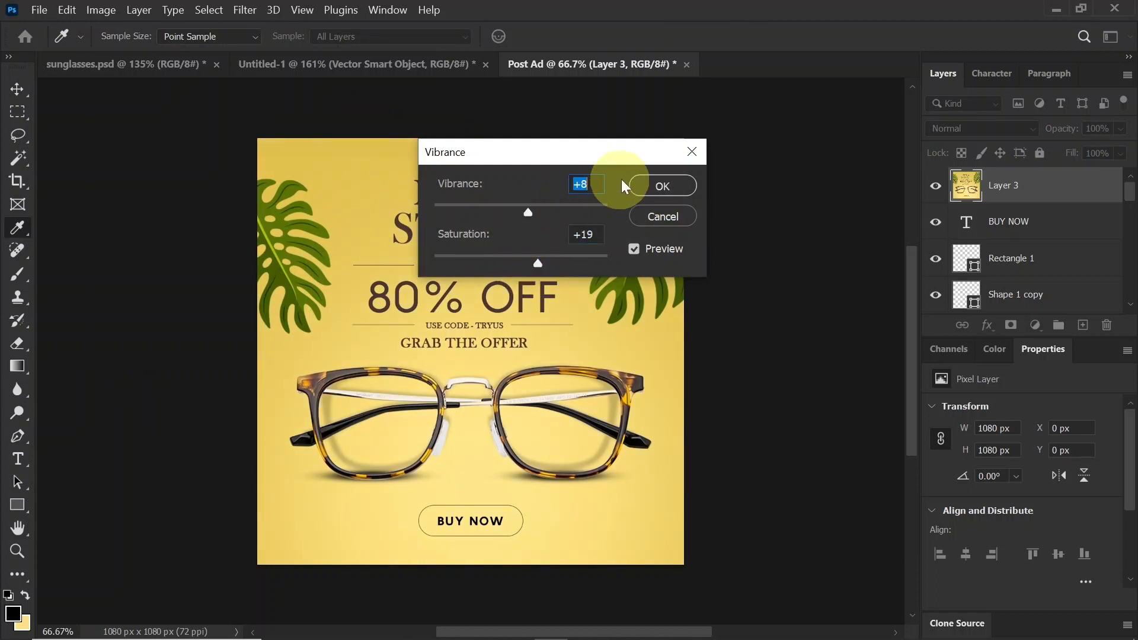
left_click(652, 177)
Step: Set the merged layer's brightness to 8 and contrast to 5
left_click(102, 10)
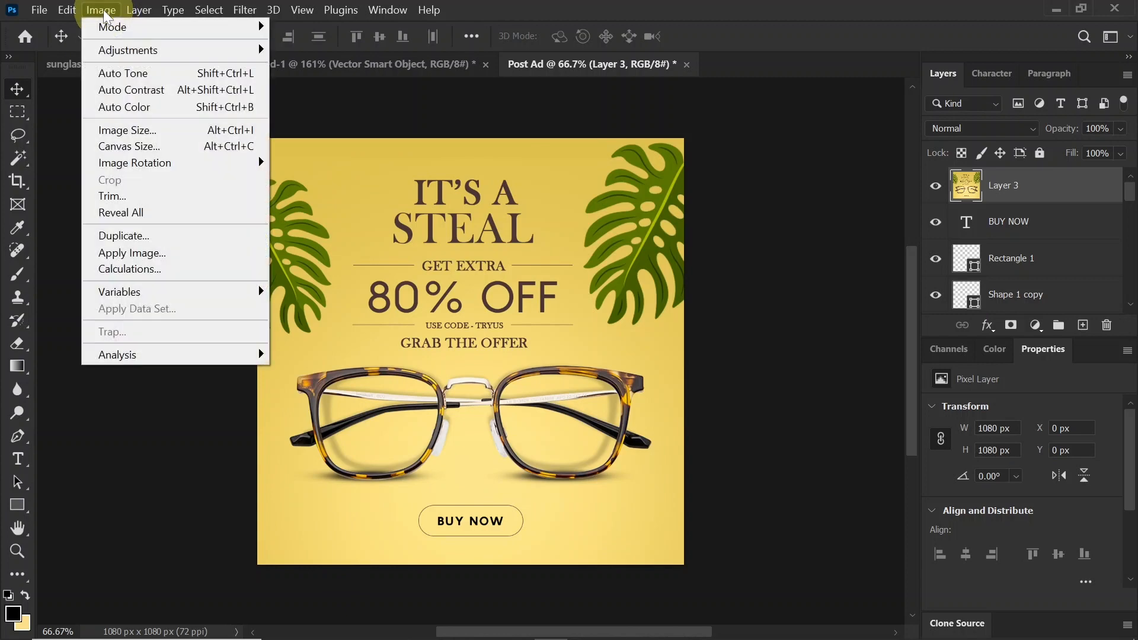
mouse_move(141, 51)
left_click(312, 51)
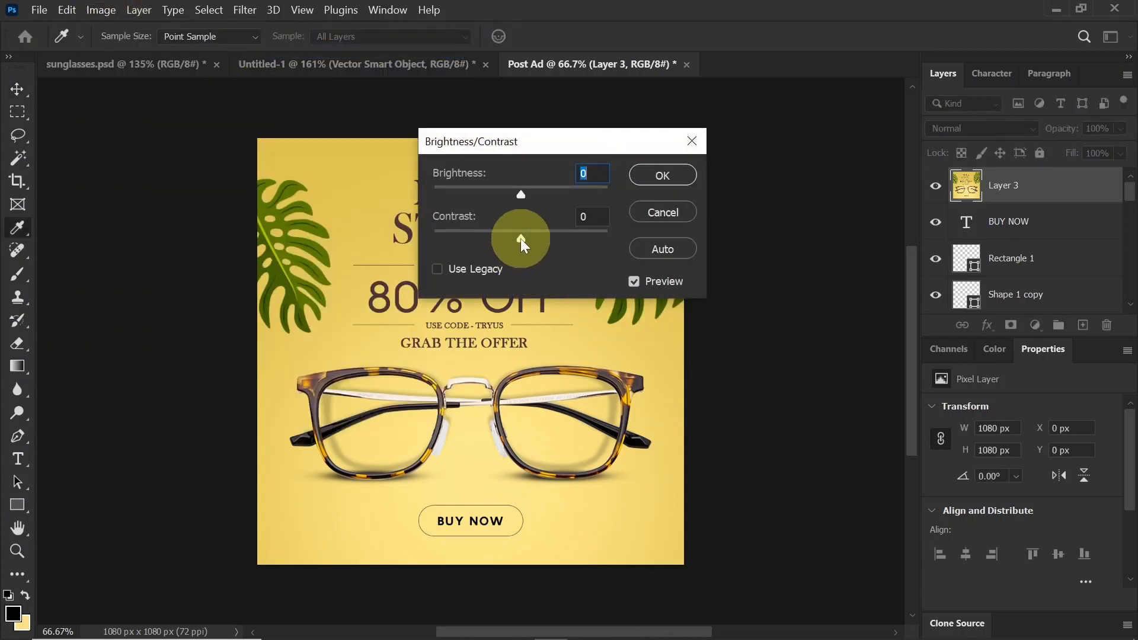
left_click_drag(524, 237, 525, 236)
left_click_drag(521, 194, 526, 193)
left_click(664, 175)
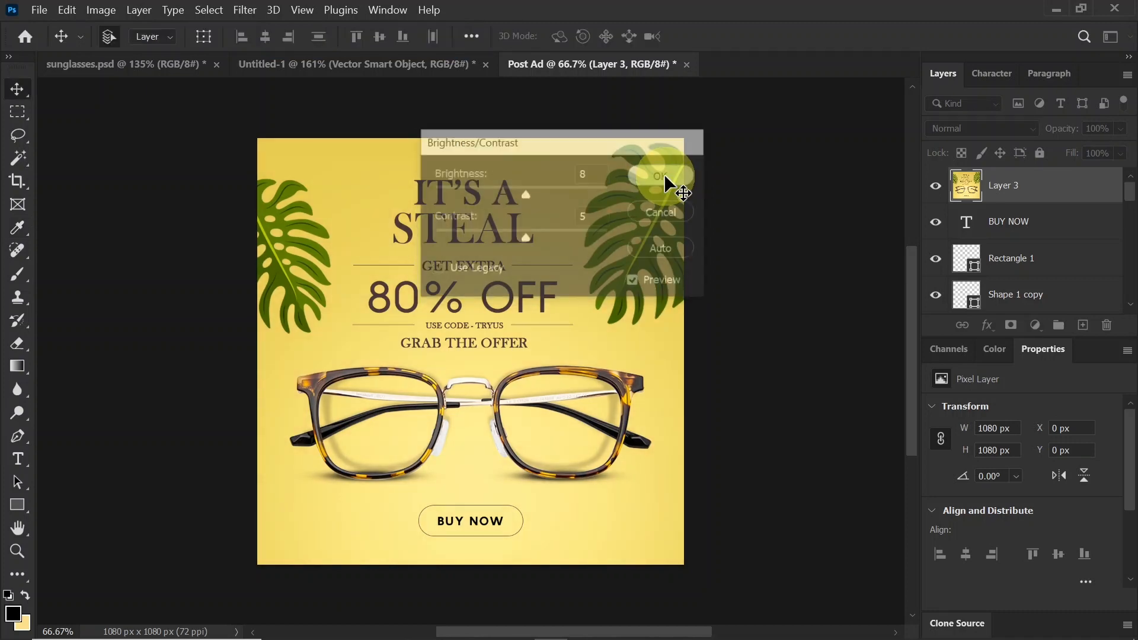
Step: Open the merged layer in the Camera Raw Filter and set Texture to +14 and Clarity to +13
left_click(245, 10)
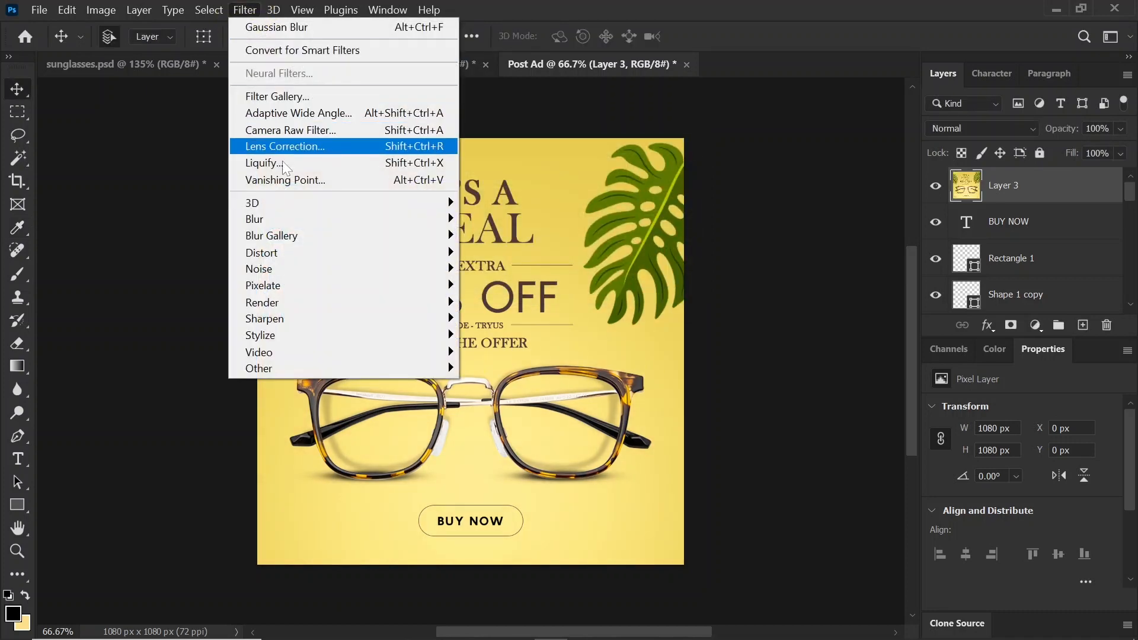
mouse_move(293, 227)
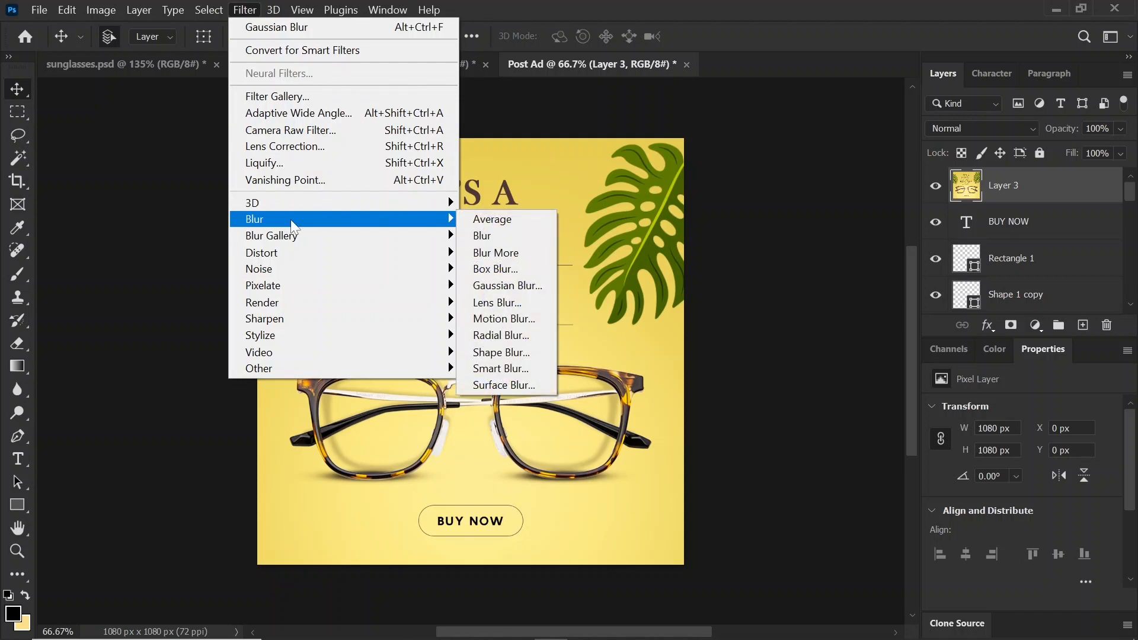
left_click(285, 136)
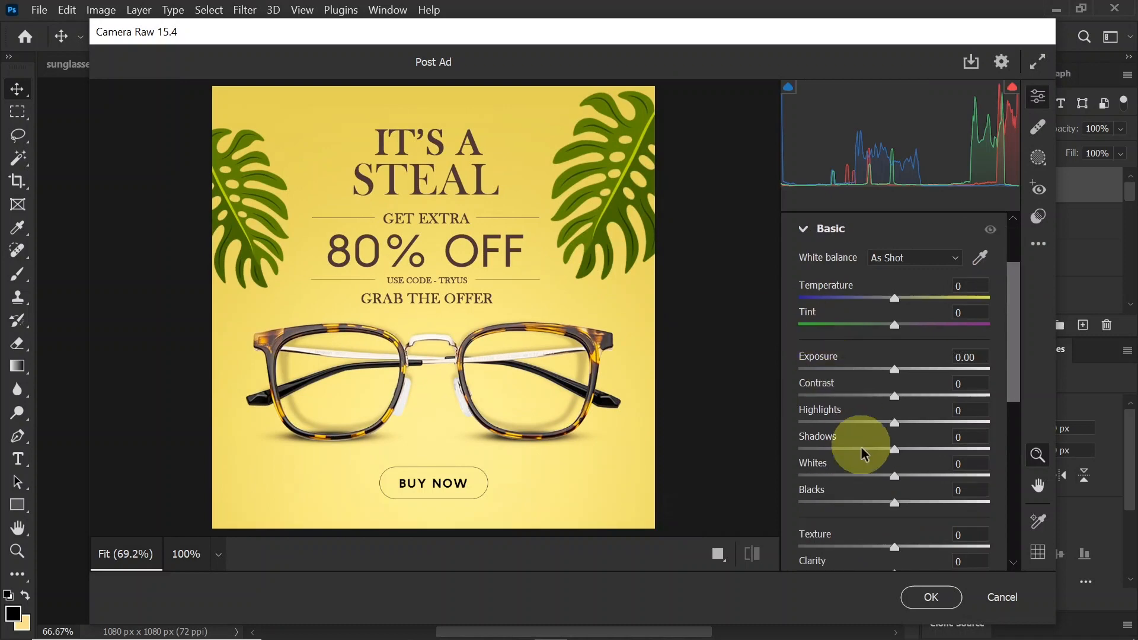
left_click_drag(895, 540, 903, 551)
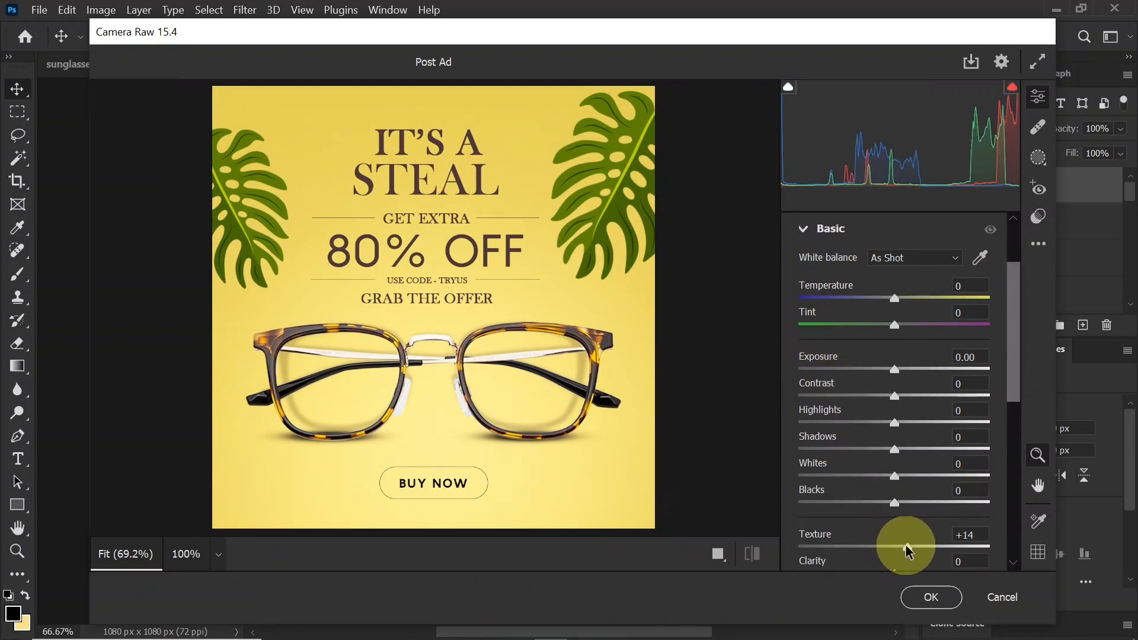
scroll(1016, 373, "down", 3)
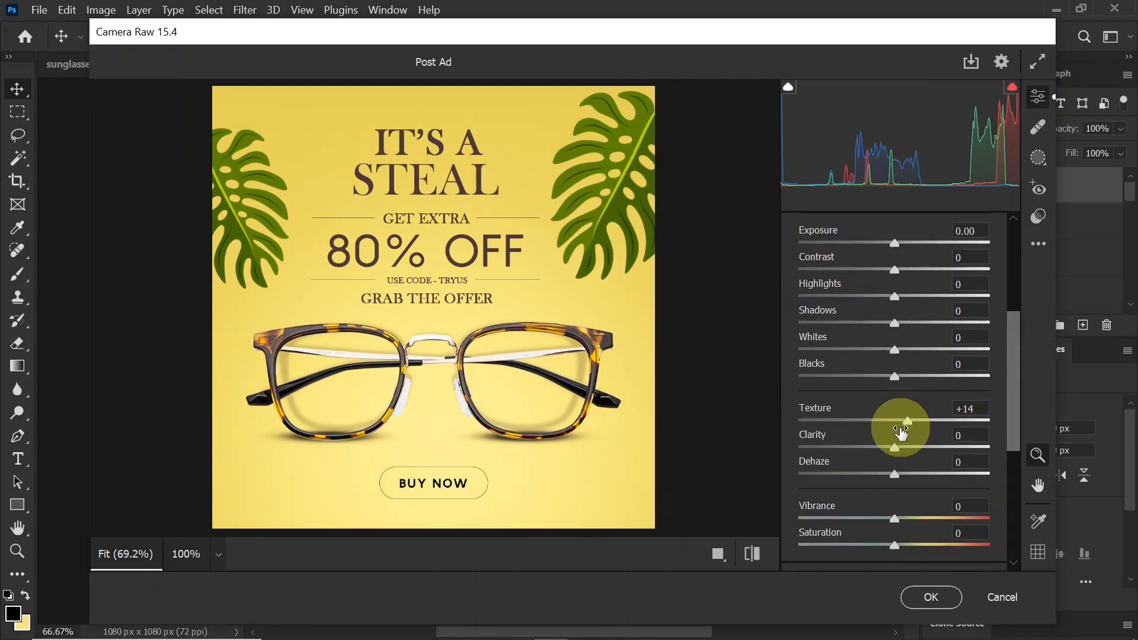
left_click_drag(895, 447, 908, 454)
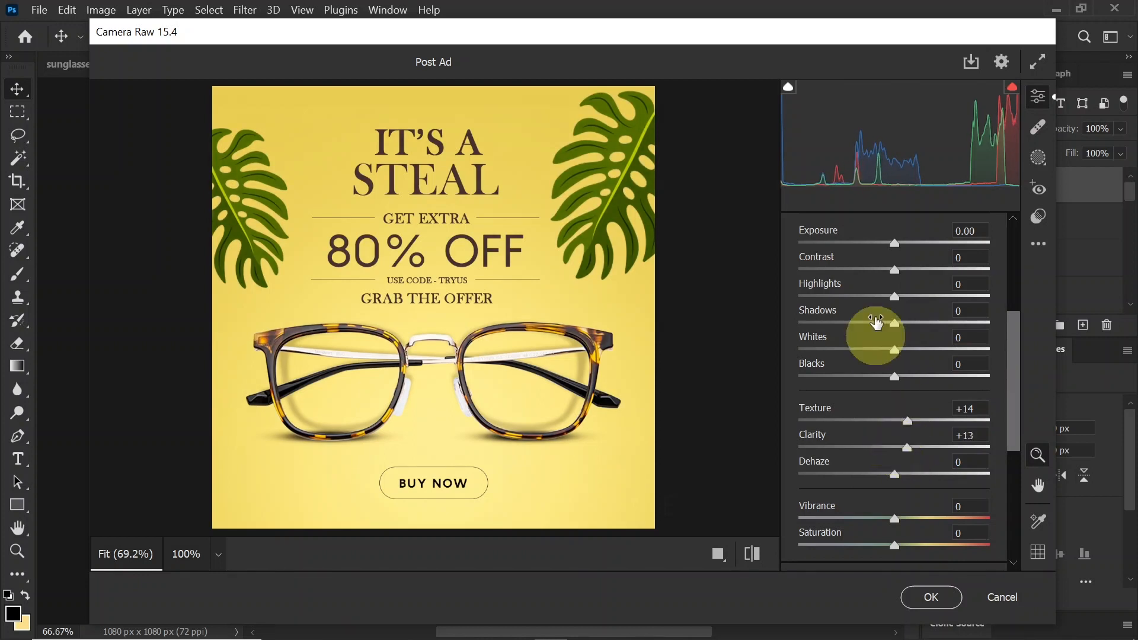
Step: Set the Camera Raw Vignetting effect to -12 and apply the filter to the merged layer
scroll(1012, 399, "up", 5)
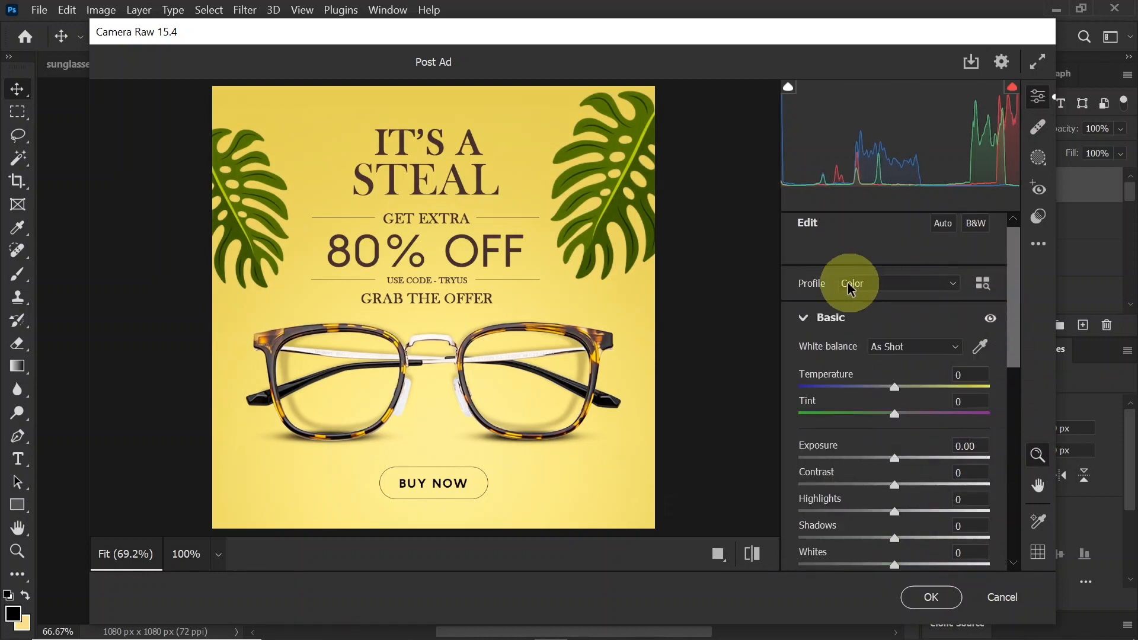
left_click(804, 317)
scroll(1012, 326, "down", 1)
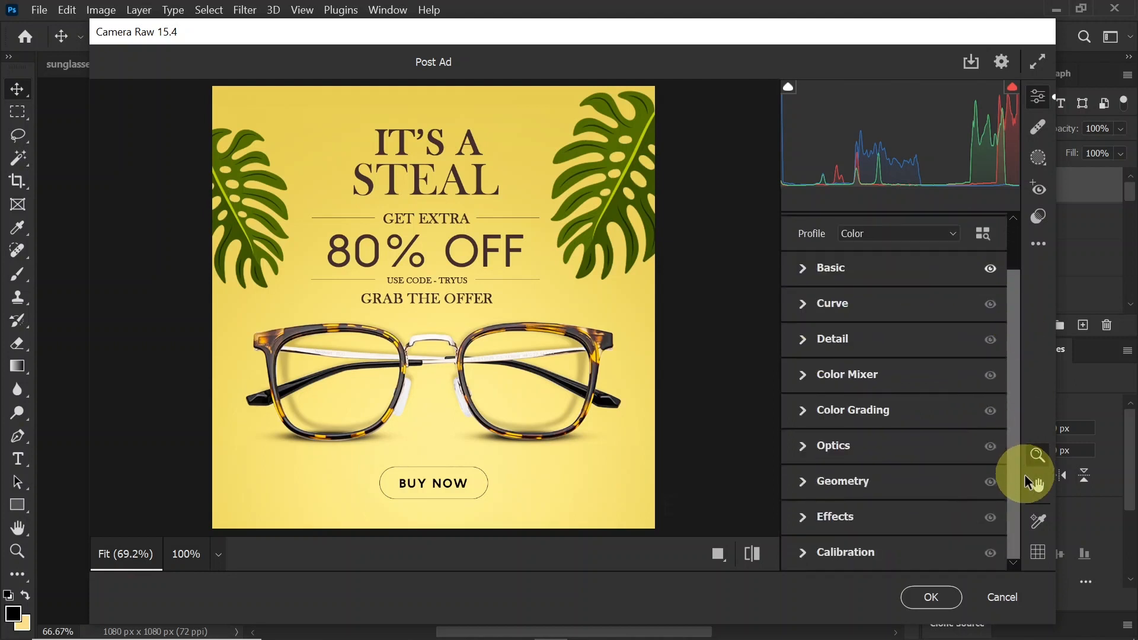
left_click(808, 516)
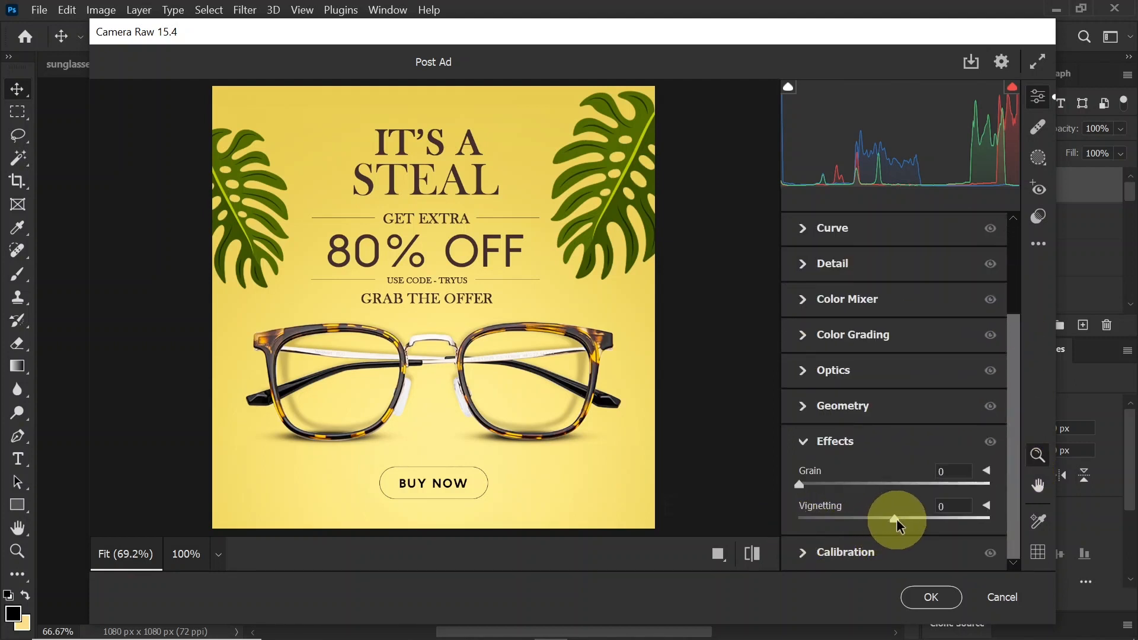
left_click_drag(898, 524, 887, 527)
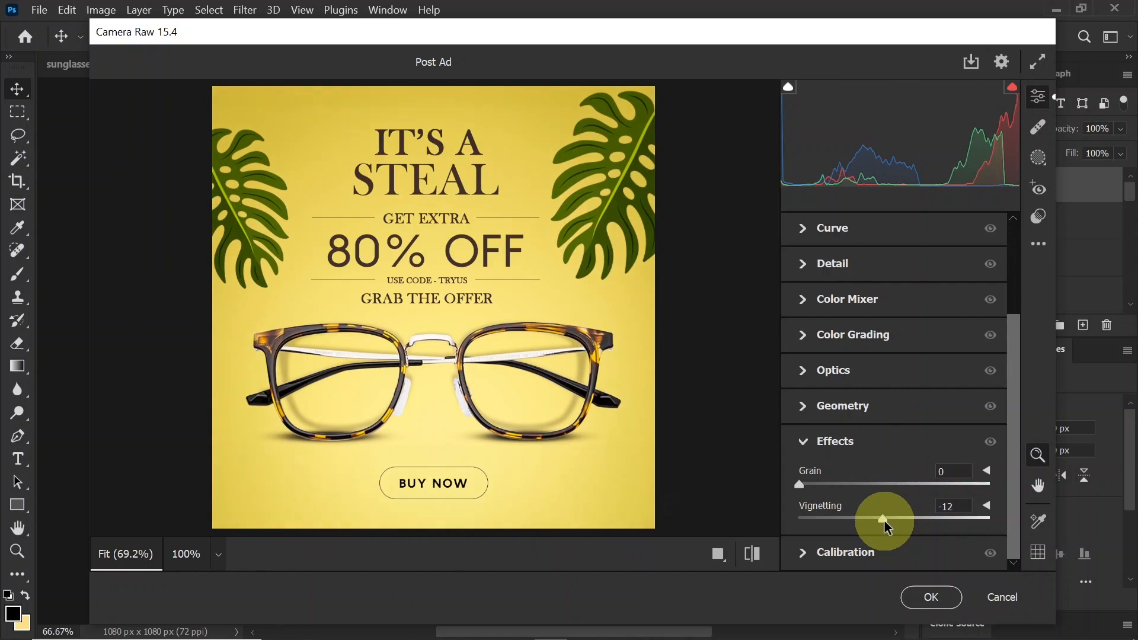
left_click(931, 596)
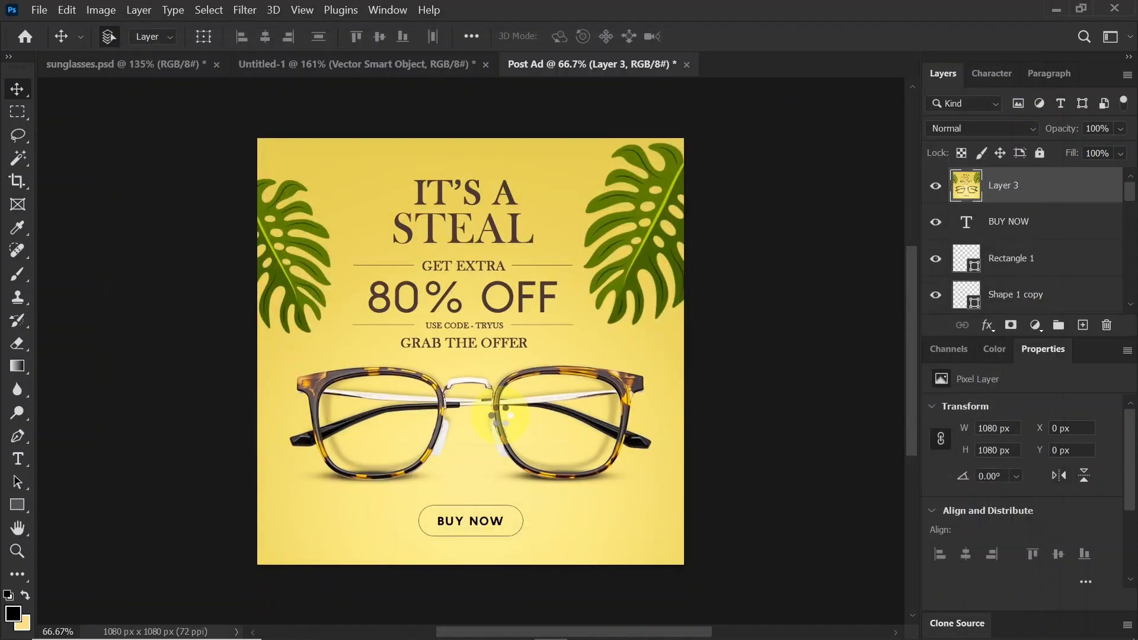